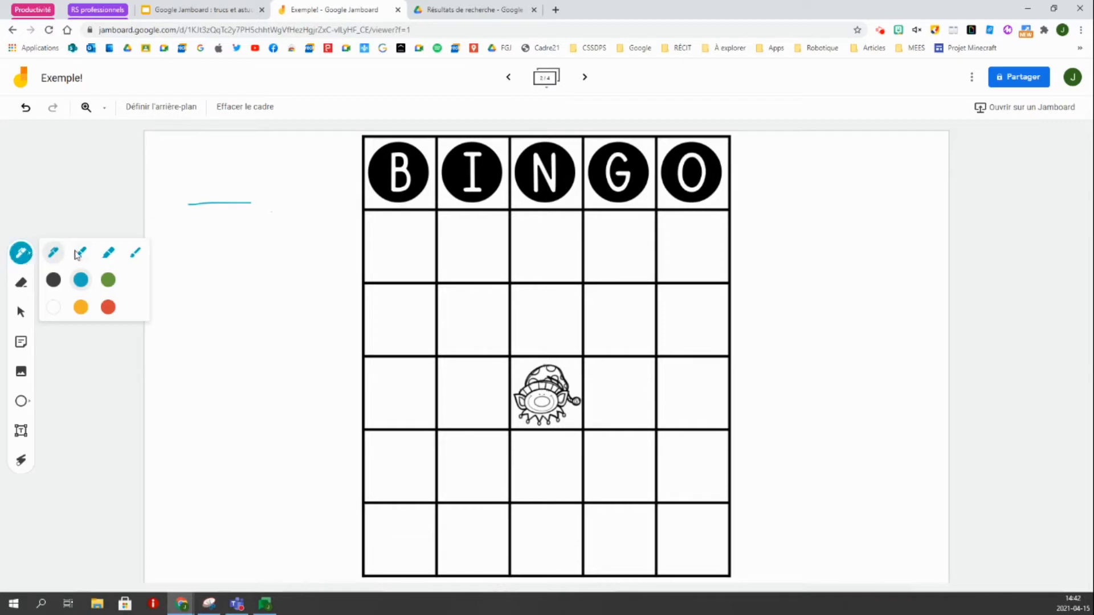
Draw a green marker line and a yellow highlighter line below the blue line beside the bingo grid.
{"action": "left_click", "coordinate": [108, 279]}
{"action": "left_click_drag", "start_coordinate": [185, 224], "coordinate": [270, 224]}
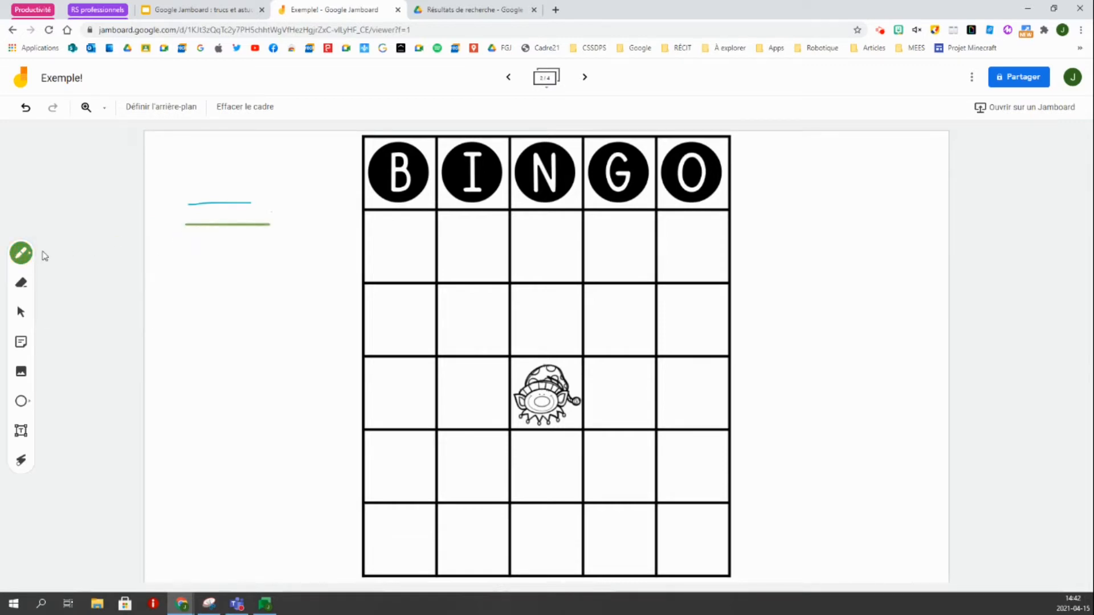
{"action": "left_click", "coordinate": [32, 258]}
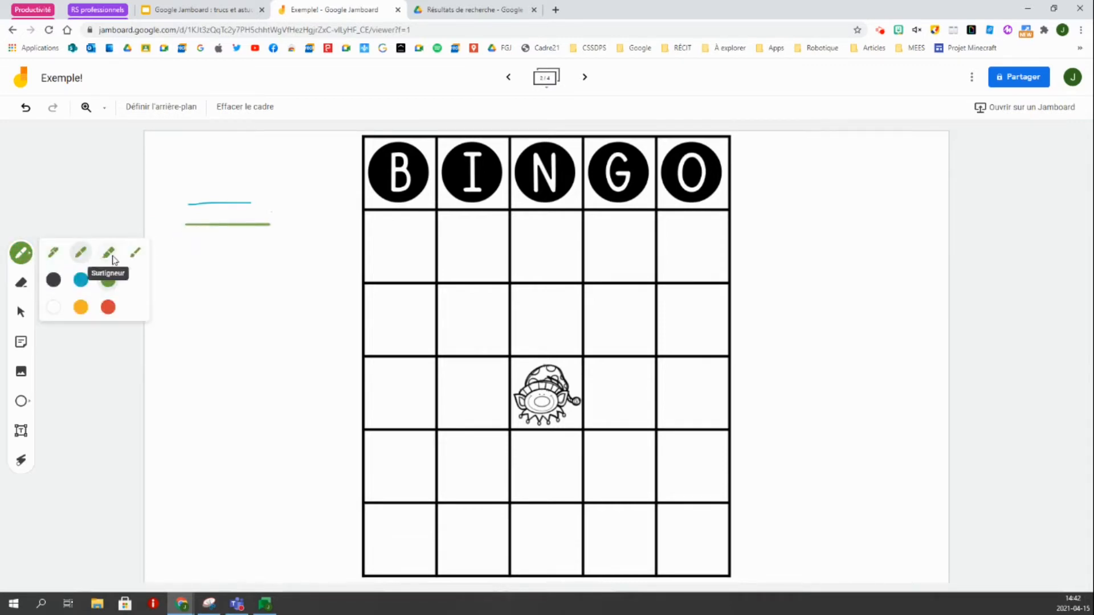
{"action": "left_click", "coordinate": [111, 259]}
{"action": "left_click", "coordinate": [80, 307]}
{"action": "left_click_drag", "start_coordinate": [175, 252], "coordinate": [280, 252]}
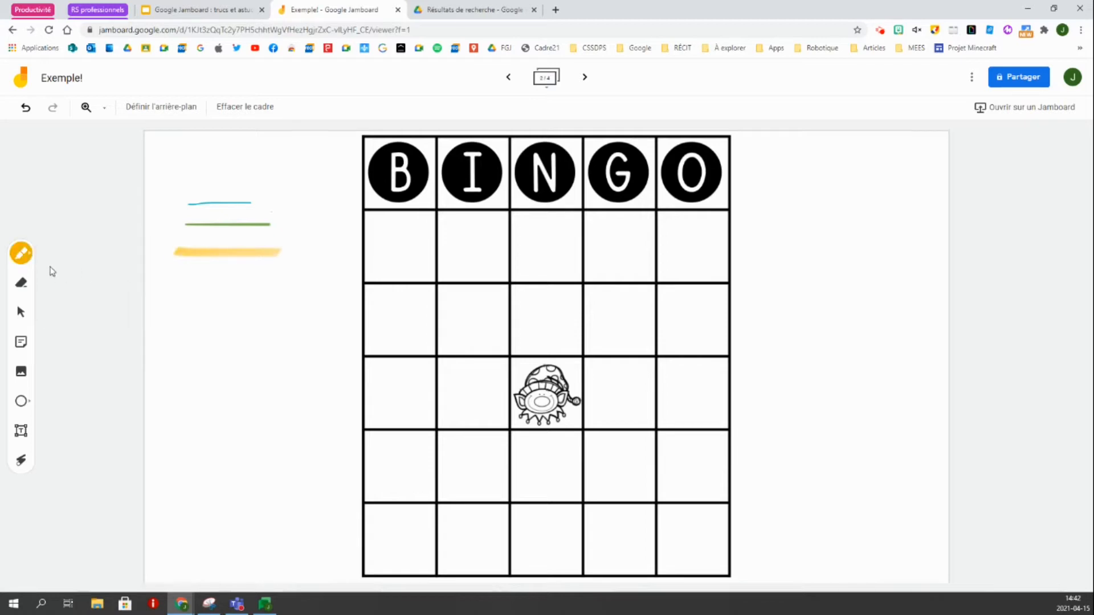
With the yellow brush, paint a short stroke below the highlighter line and a loop around both.
{"action": "left_click", "coordinate": [21, 253]}
{"action": "left_click", "coordinate": [135, 253]}
{"action": "left_click_drag", "start_coordinate": [176, 273], "coordinate": [253, 275]}
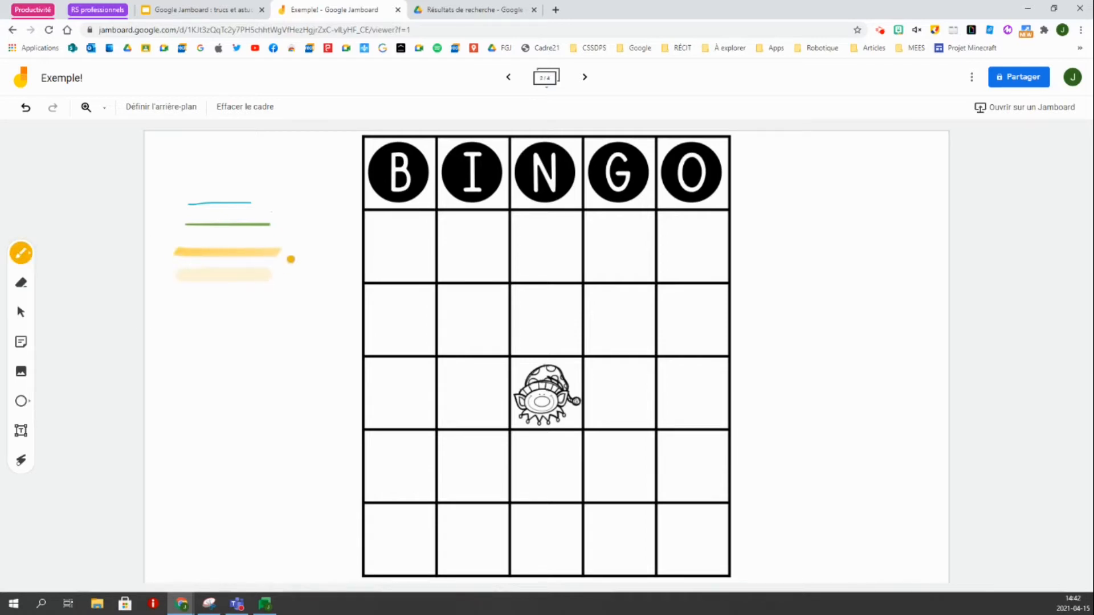
{"action": "mouse_move", "coordinate": [292, 239]}
{"action": "left_mouse_down"}
{"action": "mouse_move", "coordinate": [240, 320]}
{"action": "mouse_move", "coordinate": [137, 268]}
{"action": "mouse_move", "coordinate": [168, 240]}
{"action": "left_mouse_up"}
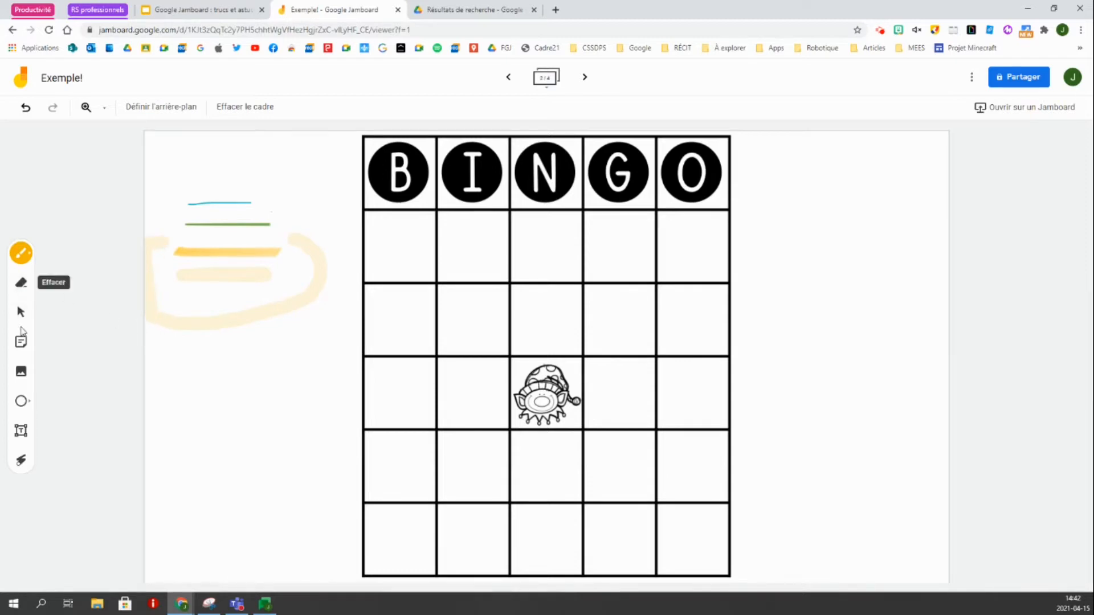
{"action": "left_click", "coordinate": [21, 314]}
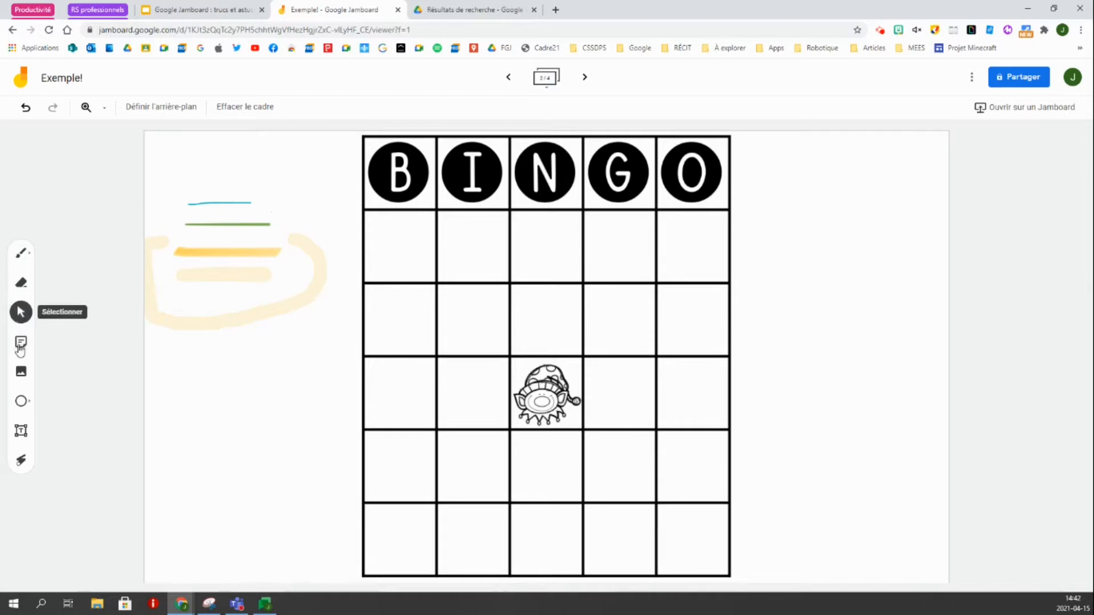
Add a green sticky note reading "Bonjour!" and place it below the drawn strokes, beside the bingo grid.
{"action": "left_click", "coordinate": [21, 343]}
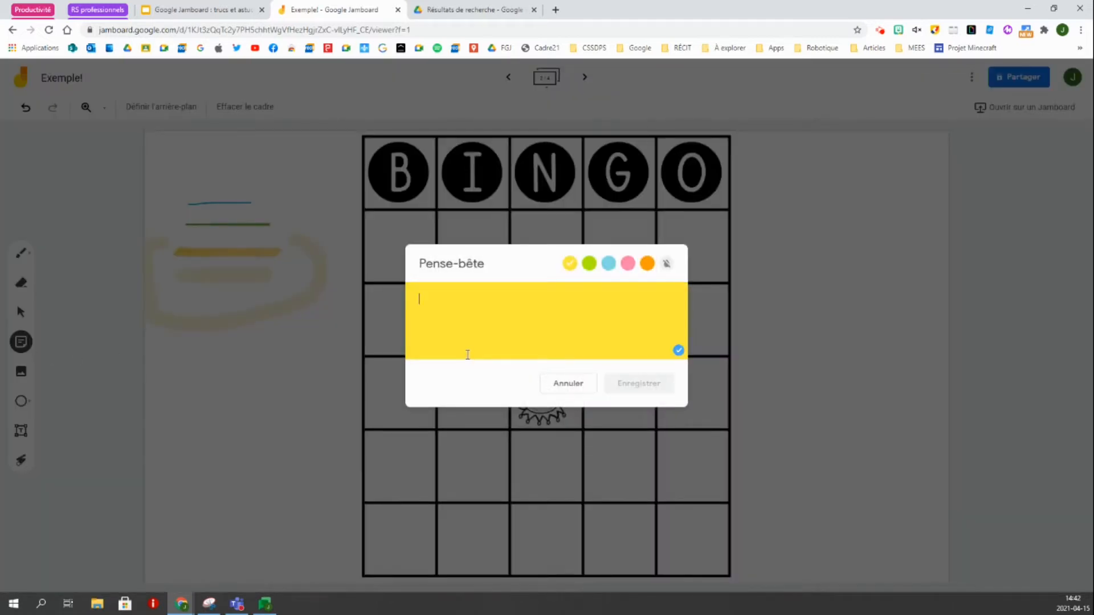
{"action": "type", "text": "Bonjour!"}
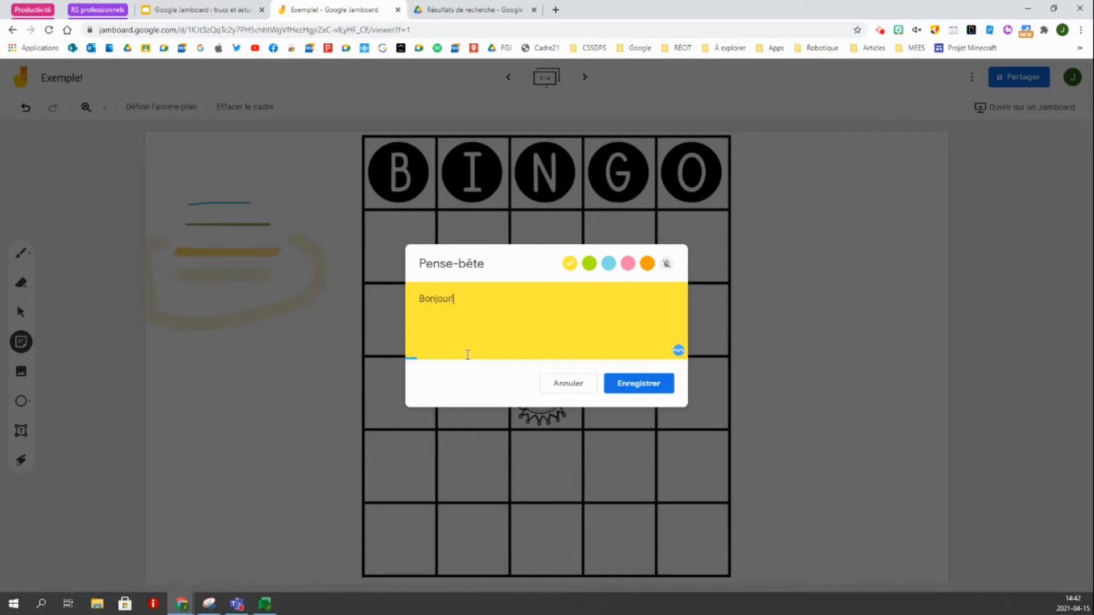
{"action": "left_click", "coordinate": [589, 263]}
{"action": "left_click", "coordinate": [627, 263]}
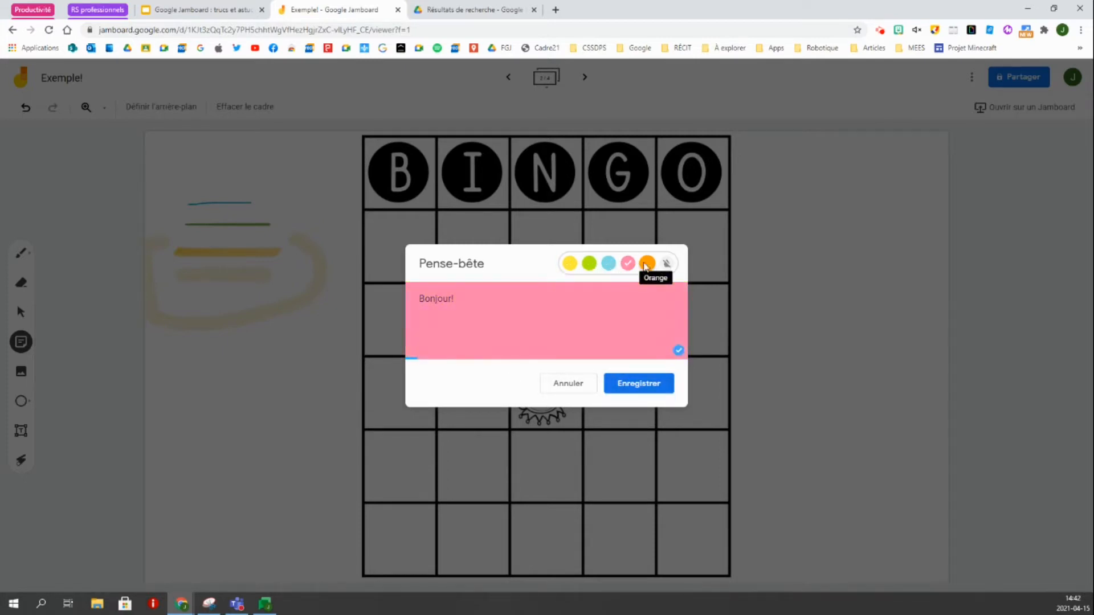
{"action": "left_click", "coordinate": [647, 263]}
{"action": "left_click", "coordinate": [668, 264]}
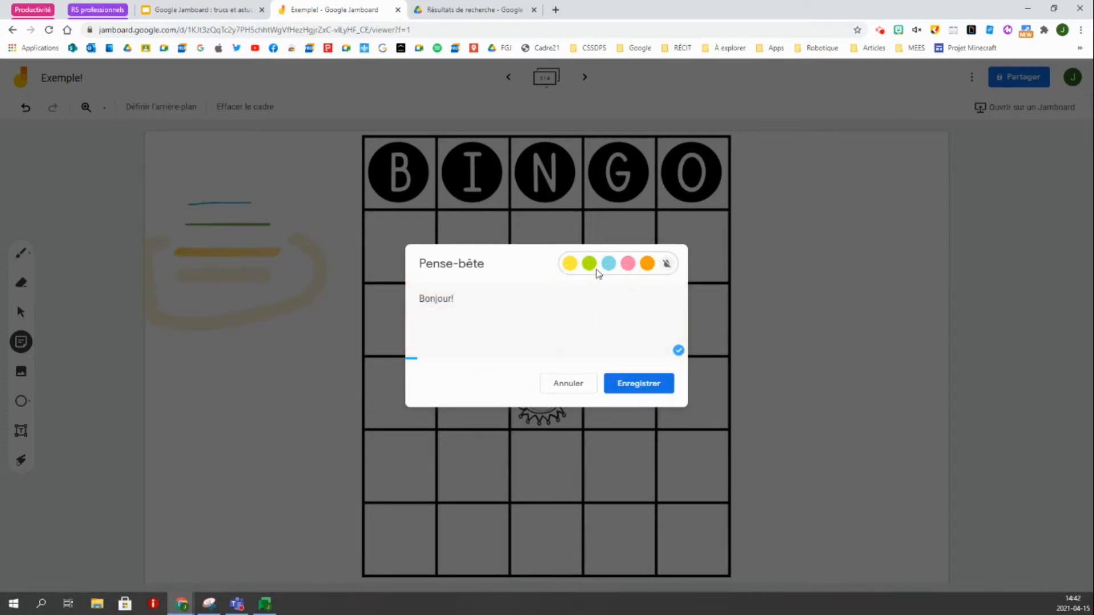
{"action": "left_click", "coordinate": [589, 265]}
{"action": "left_click", "coordinate": [630, 393]}
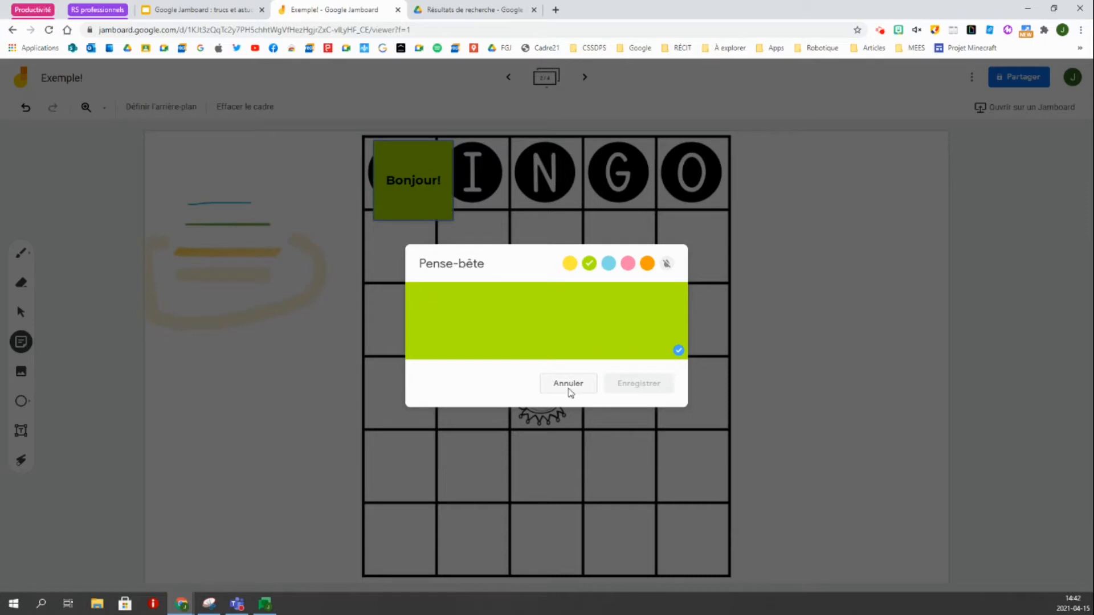
{"action": "left_click", "coordinate": [321, 381]}
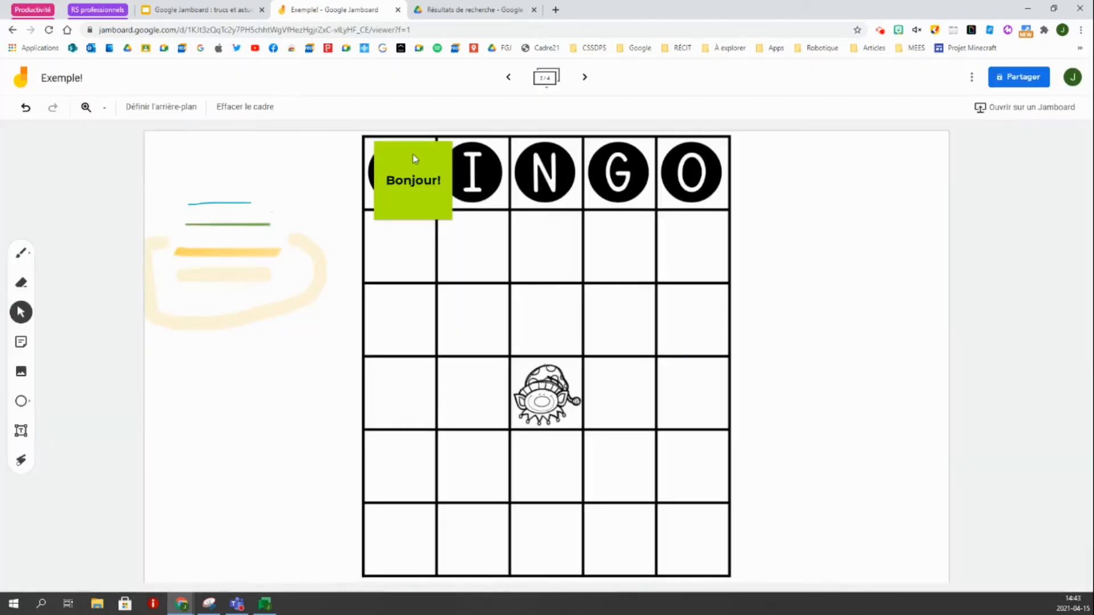
{"action": "left_click_drag", "start_coordinate": [384, 183], "coordinate": [215, 384]}
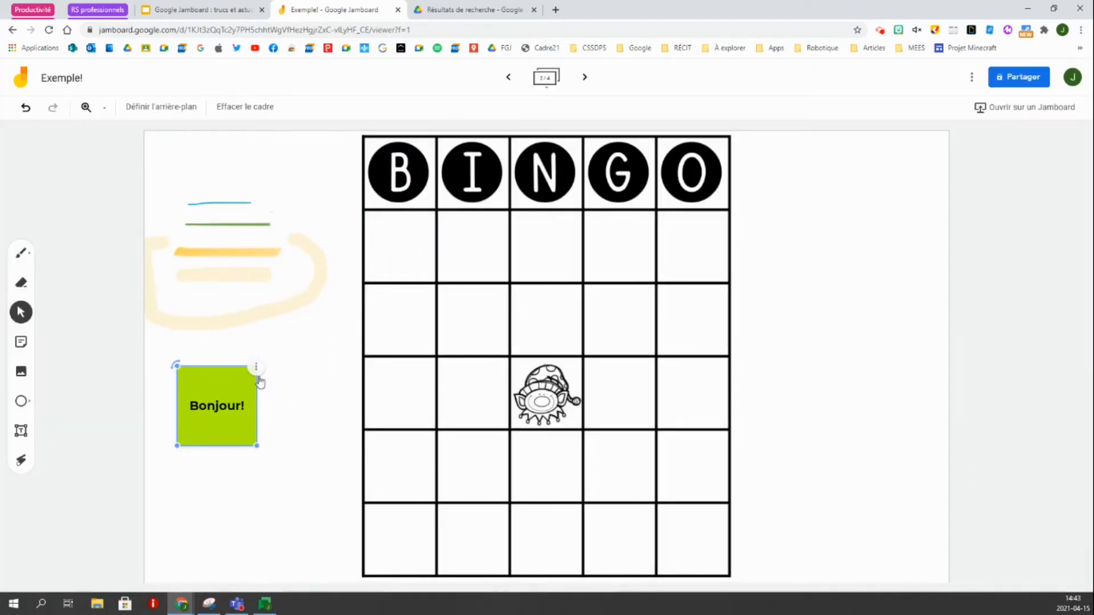
Draw a wide right-pointing arrow shape below the "Bonjour!" sticky note.
{"action": "left_click", "coordinate": [21, 376]}
{"action": "left_click", "coordinate": [23, 403]}
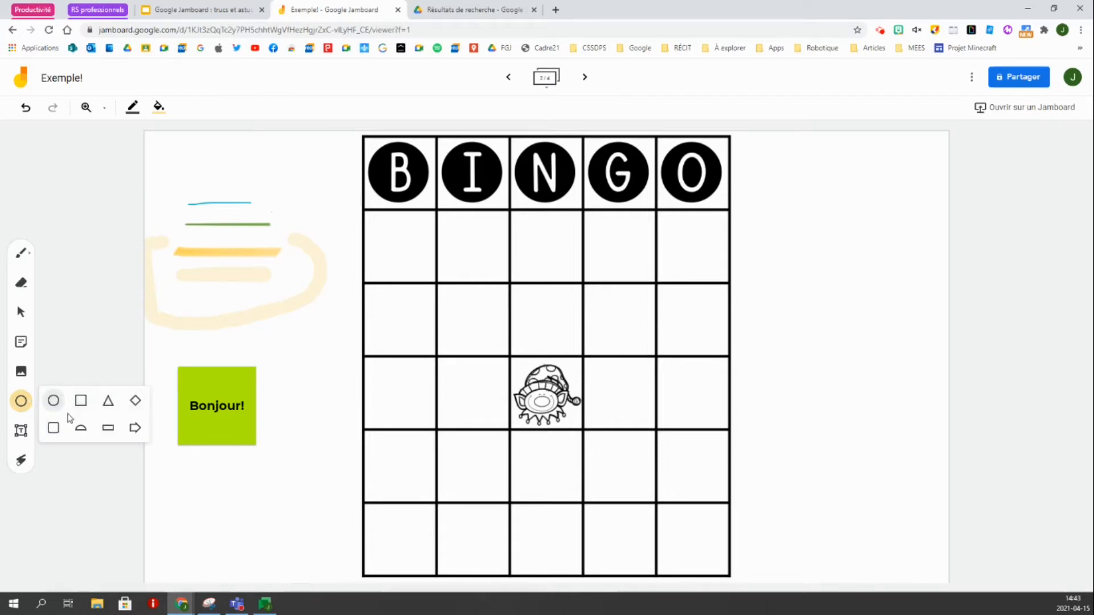
{"action": "left_click", "coordinate": [135, 430]}
{"action": "left_click_drag", "start_coordinate": [170, 471], "coordinate": [307, 523]}
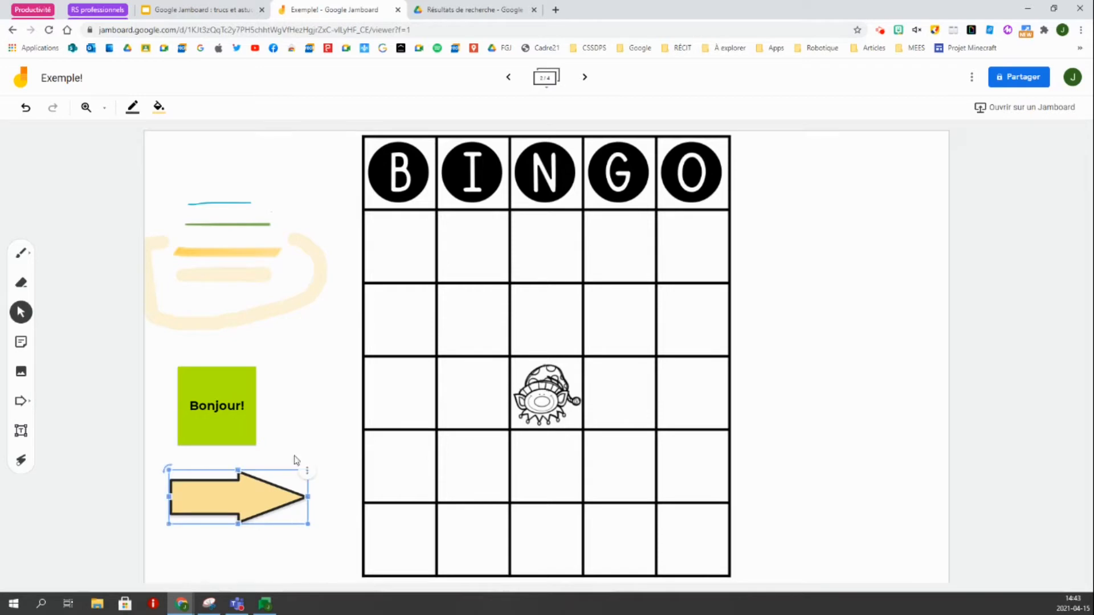
Give the arrow a light red fill and a red outline, and rotate it slightly counterclockwise.
{"action": "left_click", "coordinate": [158, 108]}
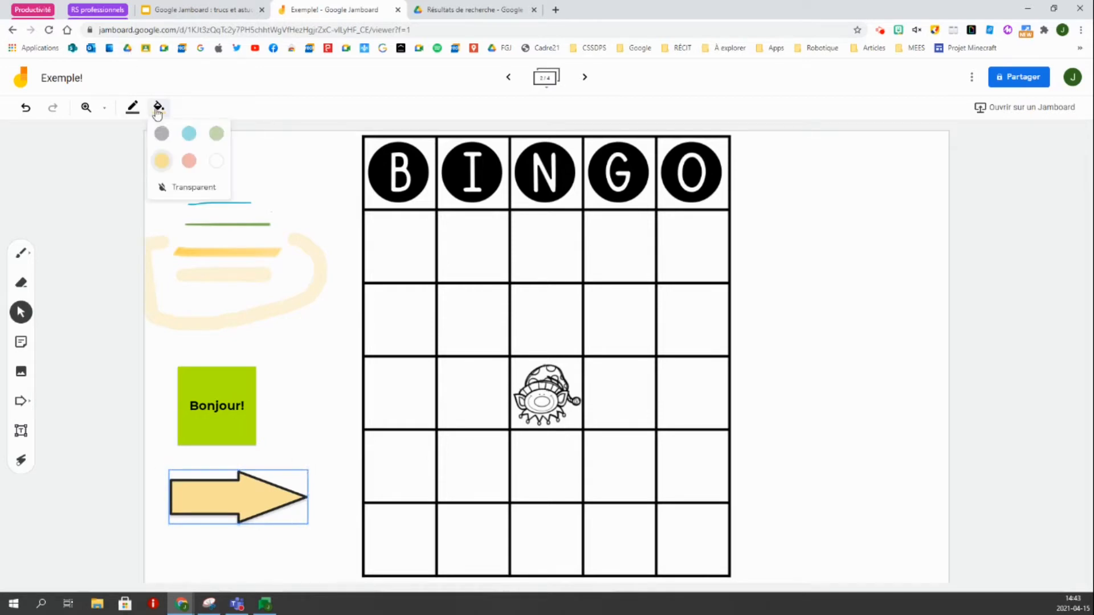
{"action": "left_click", "coordinate": [188, 160]}
{"action": "left_click", "coordinate": [132, 108]}
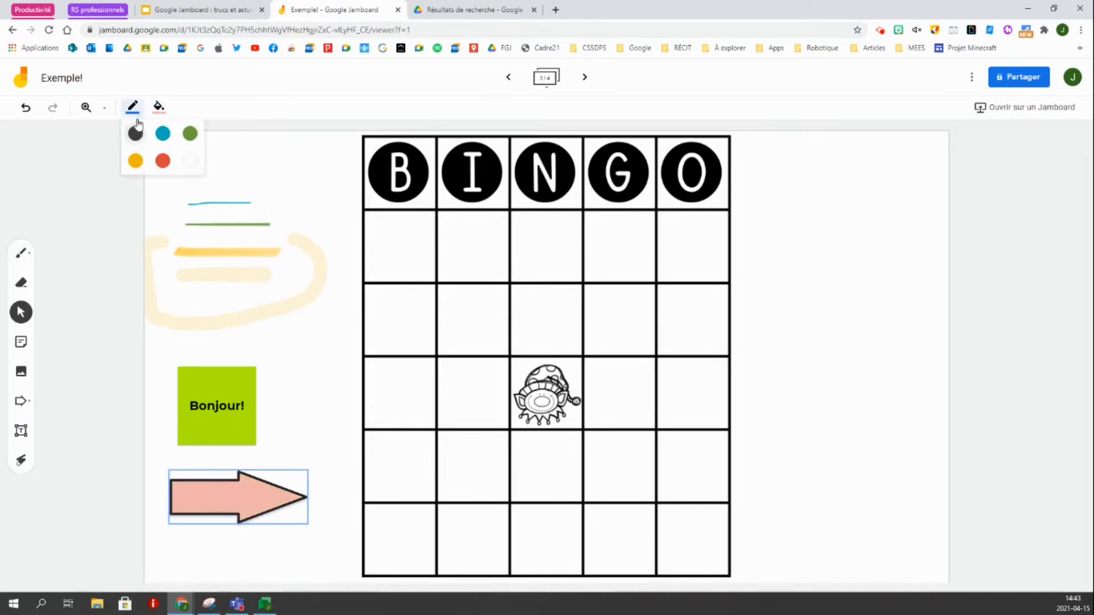
{"action": "left_click", "coordinate": [163, 161]}
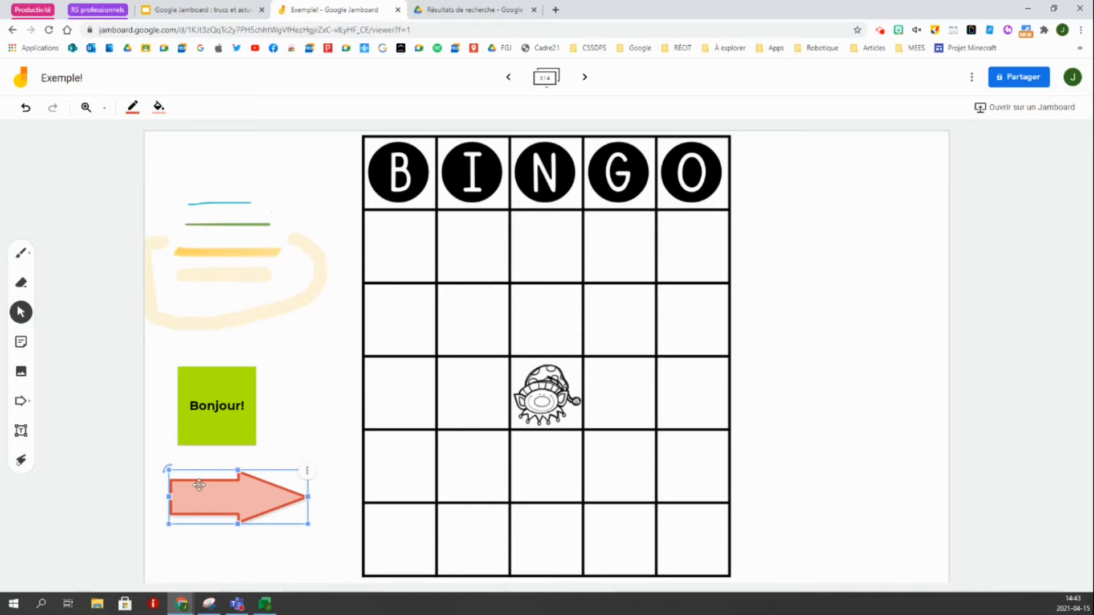
{"action": "mouse_move", "coordinate": [166, 470]}
{"action": "left_mouse_down"}
{"action": "mouse_move", "coordinate": [163, 517]}
{"action": "mouse_move", "coordinate": [163, 456]}
{"action": "mouse_move", "coordinate": [159, 483]}
{"action": "left_mouse_up"}
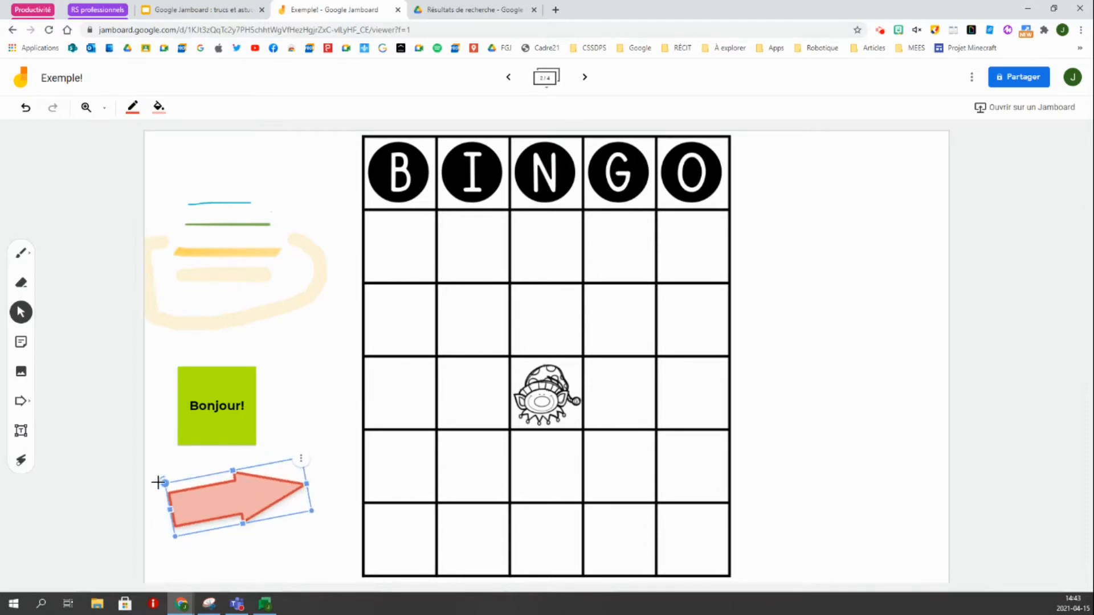
Add a text box reading "hghfghfhfhg" above the blue line and slightly resize it.
{"action": "left_click", "coordinate": [20, 431]}
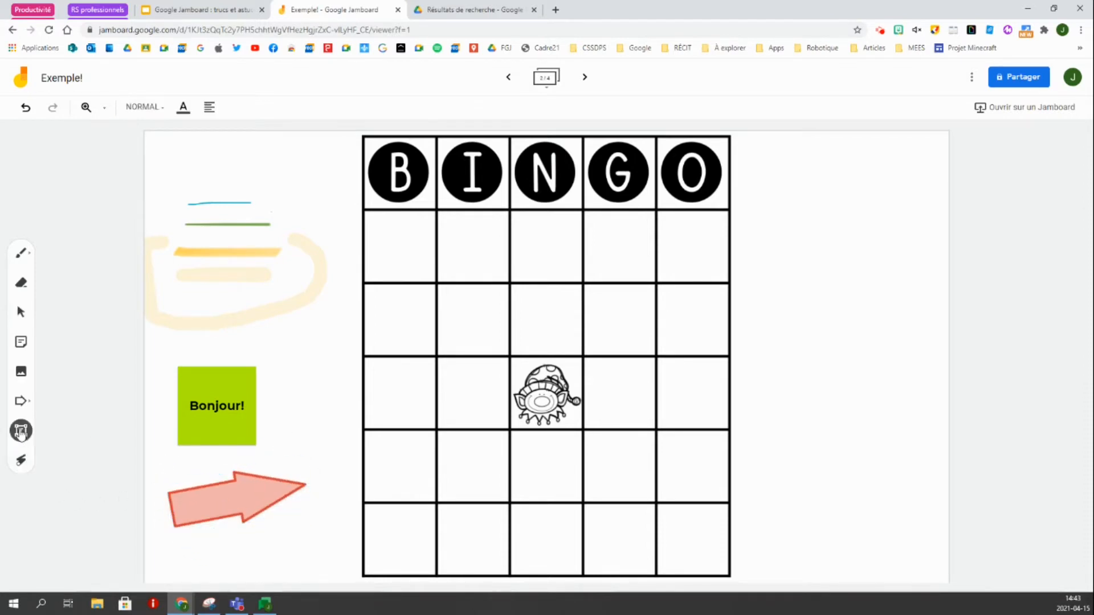
{"action": "left_click", "coordinate": [163, 158]}
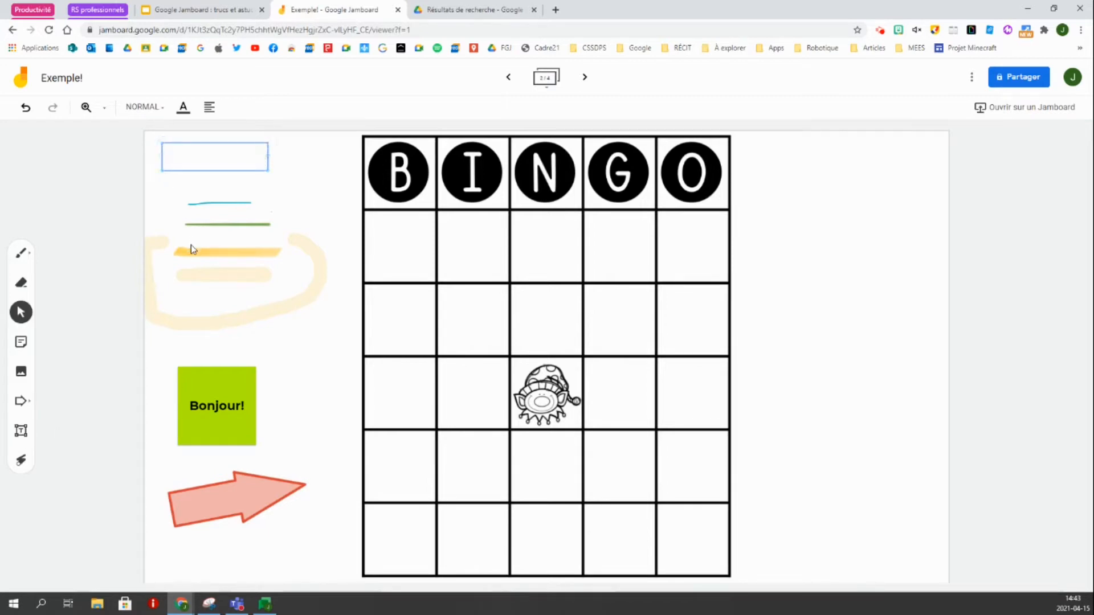
{"action": "type", "text": "hghfghfhfhg"}
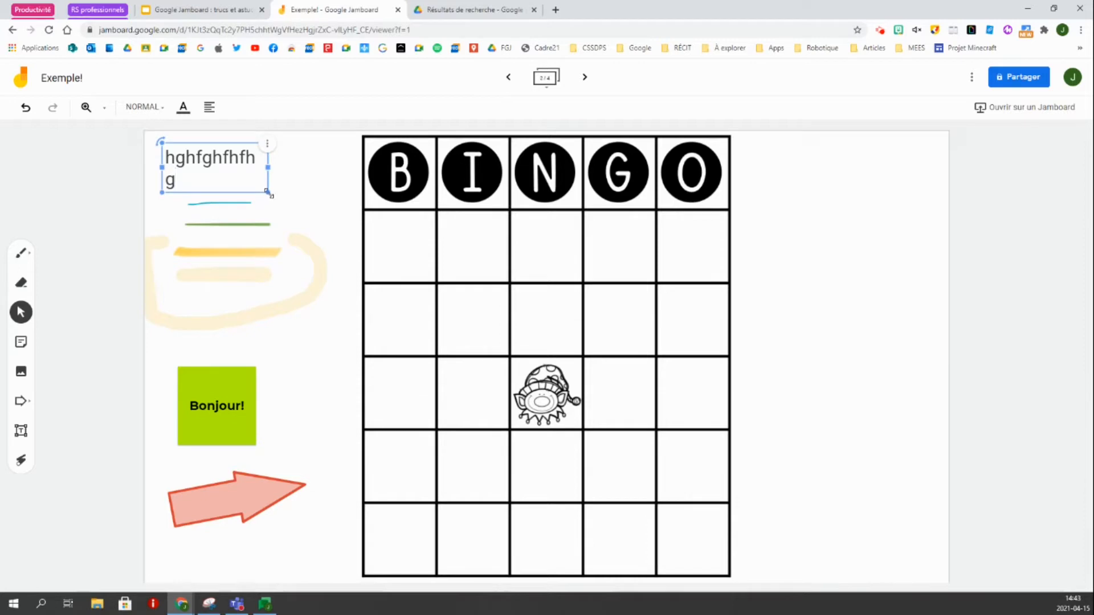
{"action": "mouse_move", "coordinate": [271, 196]}
{"action": "left_mouse_down"}
{"action": "mouse_move", "coordinate": [426, 268]}
{"action": "mouse_move", "coordinate": [235, 175]}
{"action": "mouse_move", "coordinate": [308, 223]}
{"action": "mouse_move", "coordinate": [454, 279]}
{"action": "mouse_move", "coordinate": [232, 176]}
{"action": "mouse_move", "coordinate": [280, 203]}
{"action": "mouse_move", "coordinate": [265, 189]}
{"action": "left_mouse_up"}
Try the Affichage and Titre styles on the text box and settle on Sous-titre.
{"action": "left_click", "coordinate": [154, 107]}
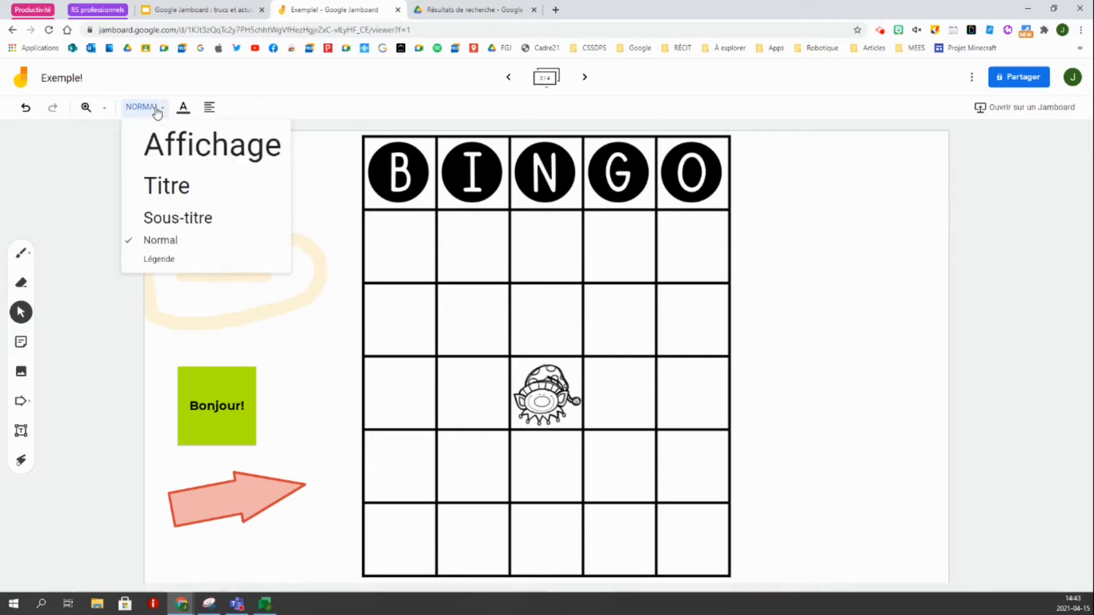
{"action": "left_click", "coordinate": [172, 168]}
{"action": "left_click", "coordinate": [149, 109]}
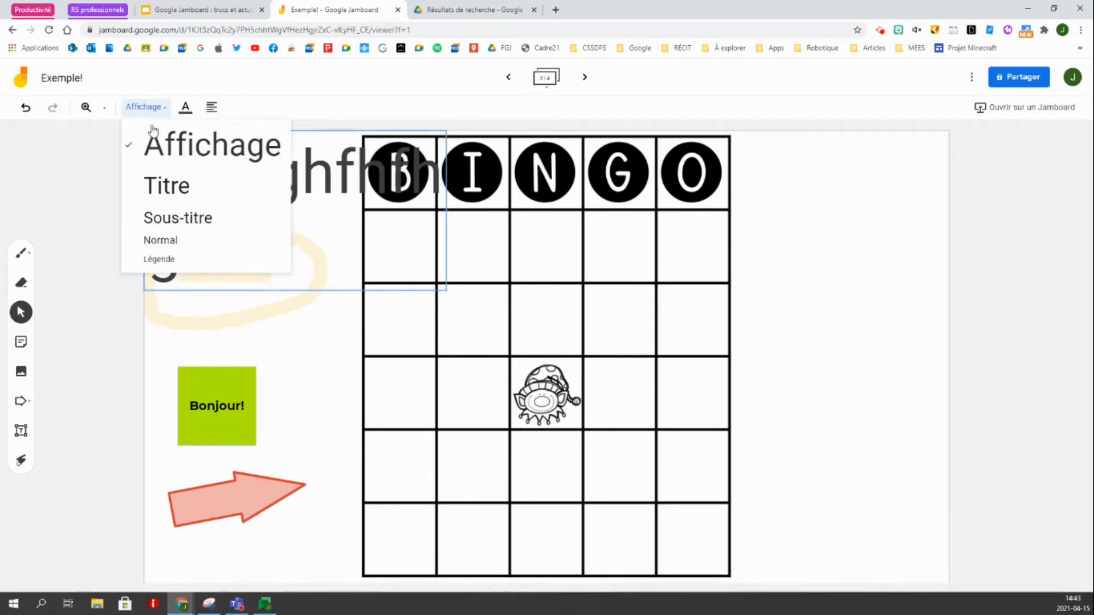
{"action": "left_click", "coordinate": [176, 193]}
{"action": "left_click", "coordinate": [143, 107]}
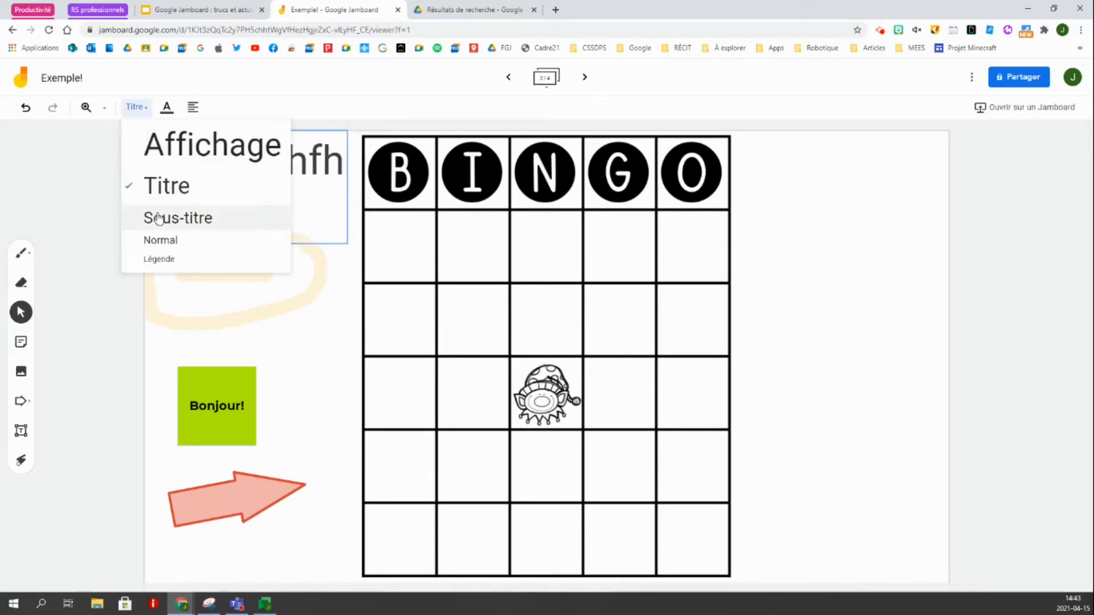
{"action": "left_click", "coordinate": [163, 217]}
Colour the text box's text blue and centre it.
{"action": "left_click", "coordinate": [186, 110]}
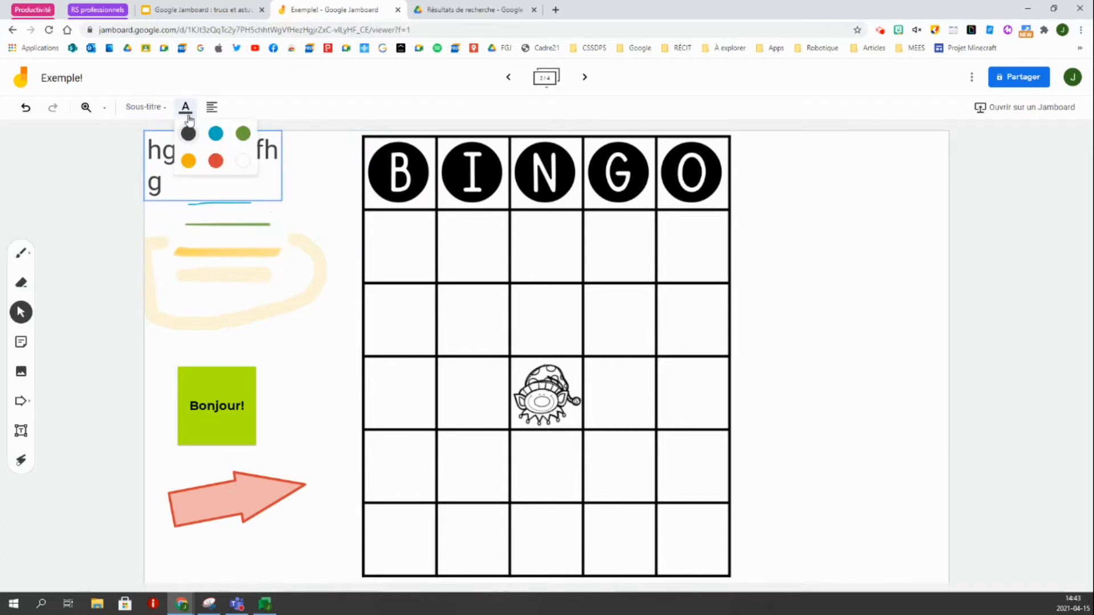
{"action": "left_click", "coordinate": [216, 139]}
{"action": "left_click", "coordinate": [211, 109]}
{"action": "left_click", "coordinate": [242, 135]}
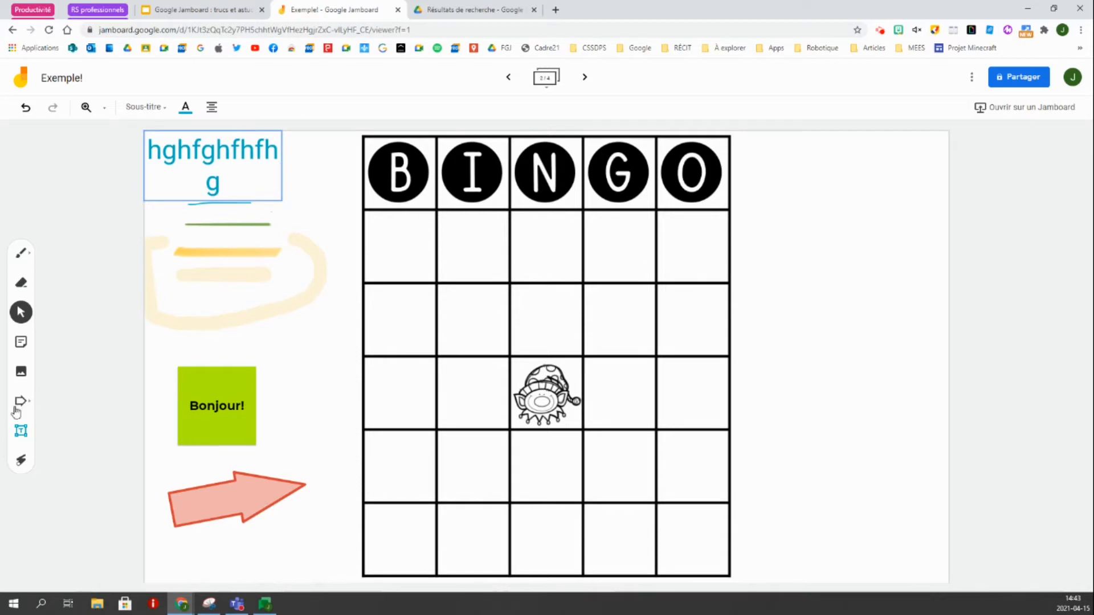
Use the laser tool to point across the BINGO header and the first row of the grid.
{"action": "left_click", "coordinate": [21, 461]}
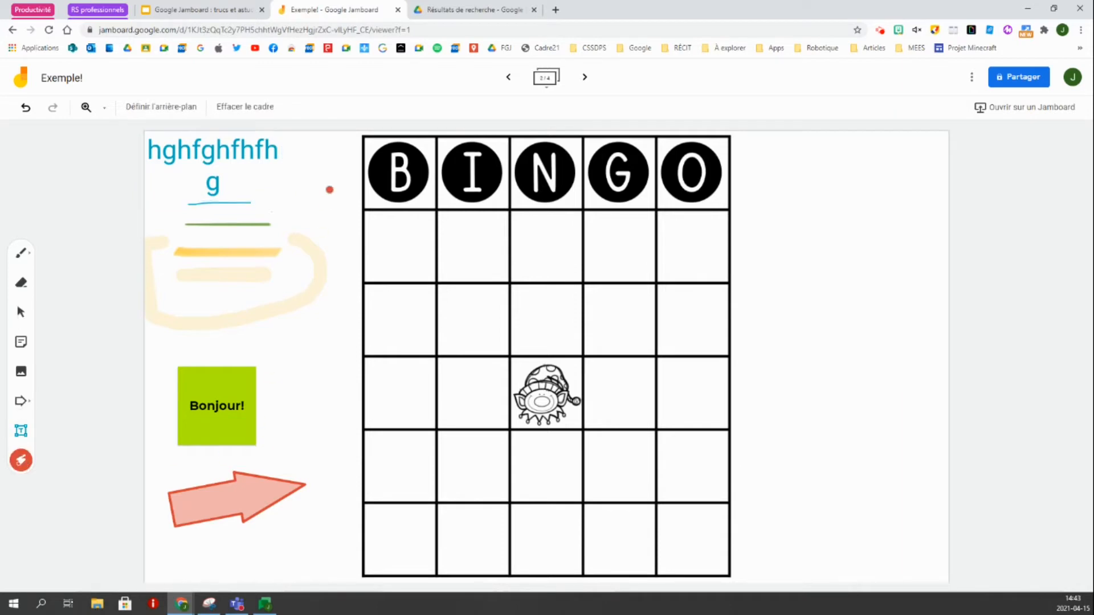
{"action": "mouse_move", "coordinate": [448, 182]}
{"action": "left_mouse_down"}
{"action": "mouse_move", "coordinate": [388, 143]}
{"action": "mouse_move", "coordinate": [353, 210]}
{"action": "mouse_move", "coordinate": [451, 172]}
{"action": "mouse_move", "coordinate": [450, 232]}
{"action": "mouse_move", "coordinate": [682, 216]}
{"action": "mouse_move", "coordinate": [520, 225]}
{"action": "left_mouse_up"}
{"action": "left_click_drag", "start_coordinate": [474, 229], "coordinate": [689, 237]}
Paint a black brush stroke at the "Bonjour!" note's upper-left corner and scribble over it with the black pen.
{"action": "left_click", "coordinate": [28, 258]}
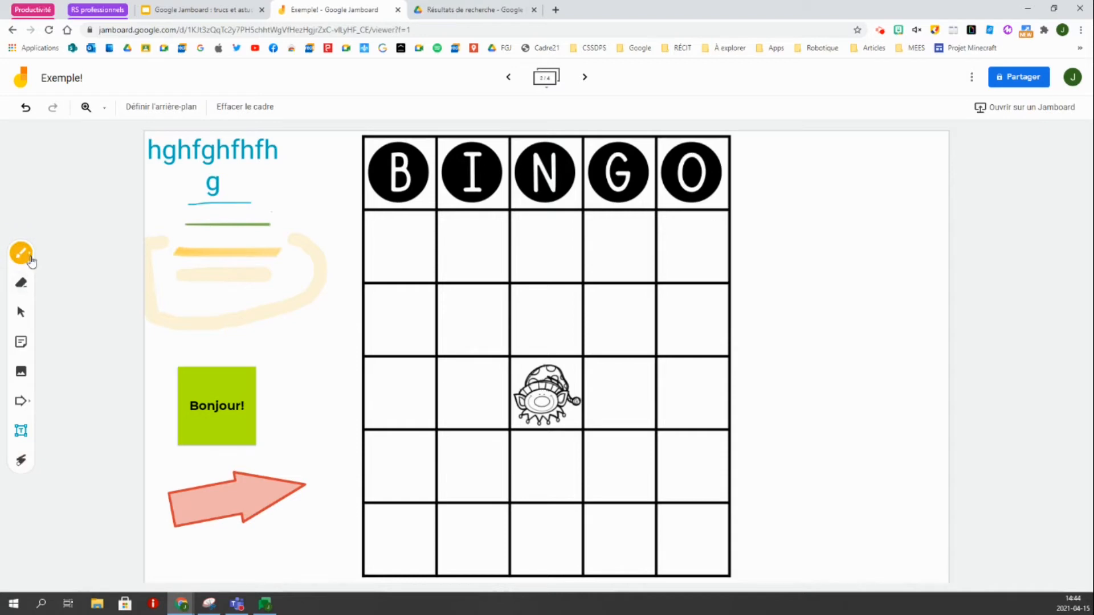
{"action": "left_click", "coordinate": [29, 259]}
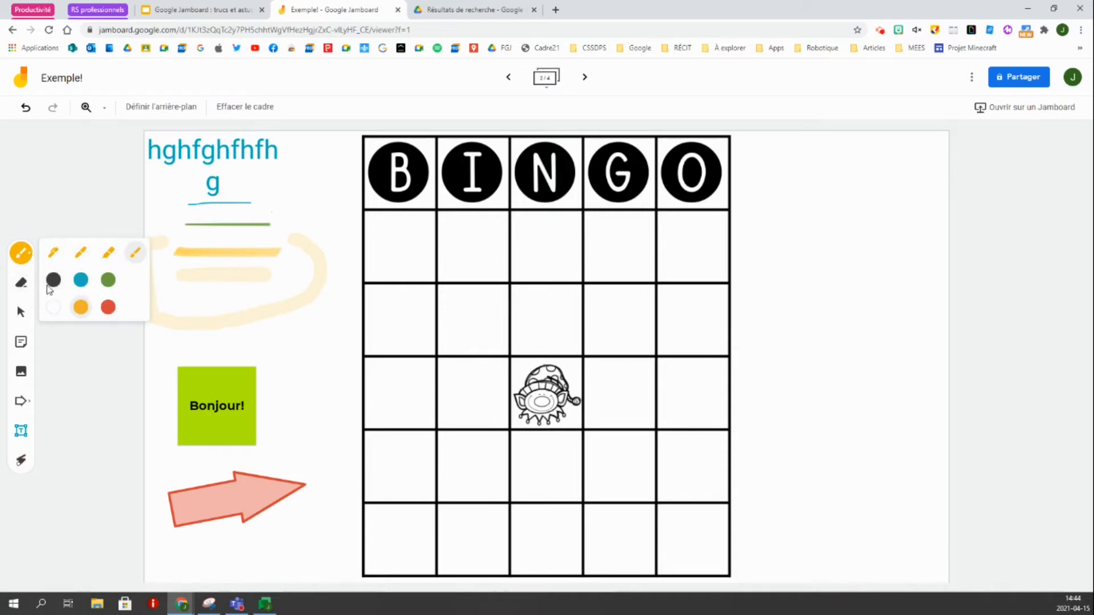
{"action": "left_click", "coordinate": [53, 280]}
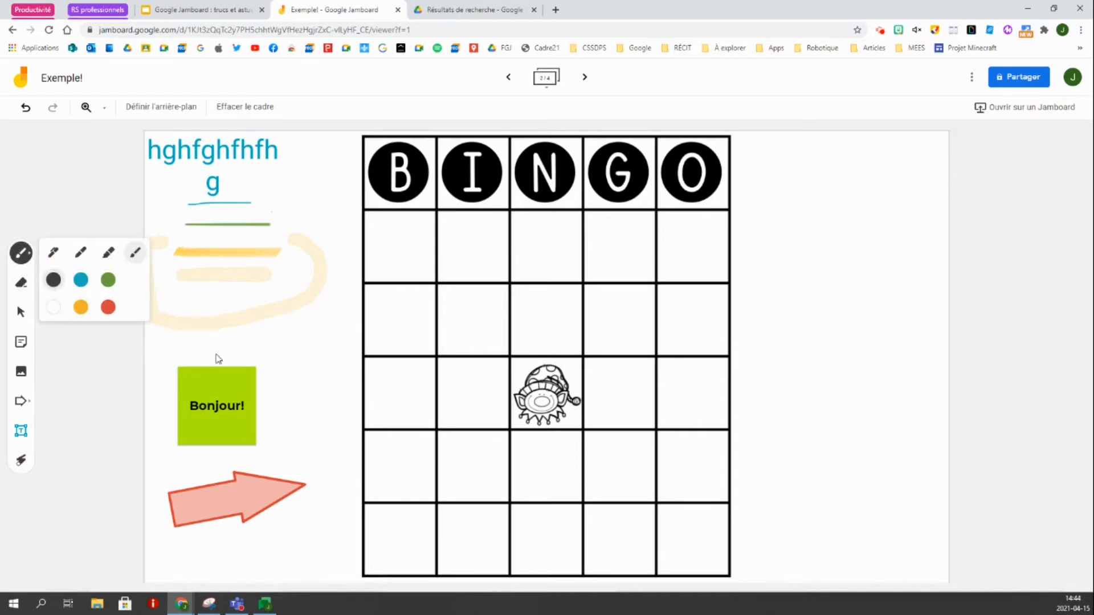
{"action": "left_click_drag", "start_coordinate": [217, 358], "coordinate": [196, 372]}
{"action": "left_click", "coordinate": [23, 253]}
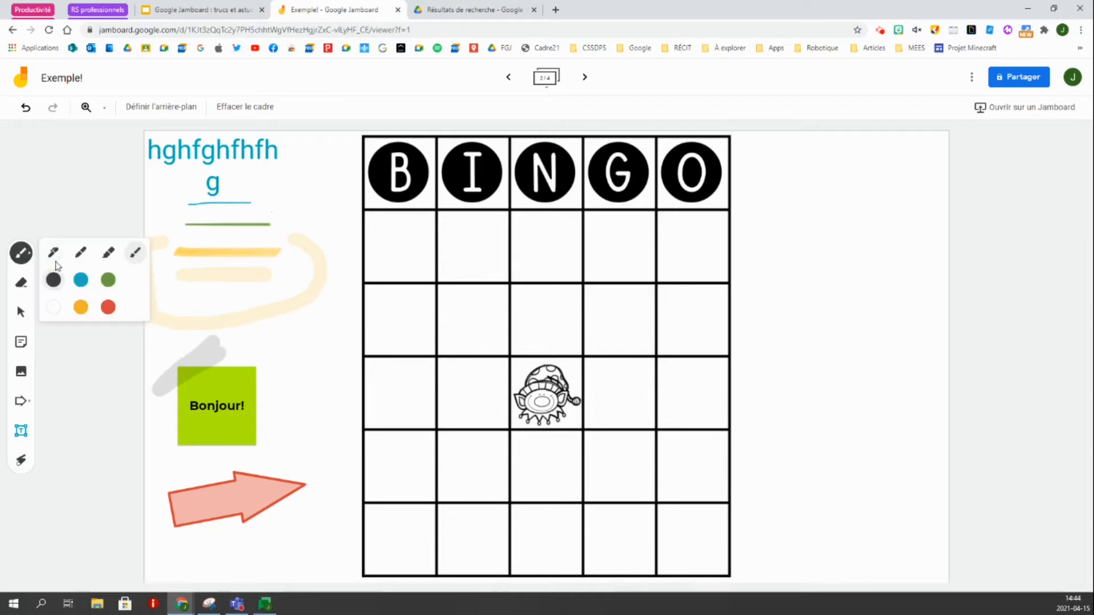
{"action": "left_click", "coordinate": [53, 252]}
{"action": "left_click_drag", "start_coordinate": [180, 380], "coordinate": [194, 370]}
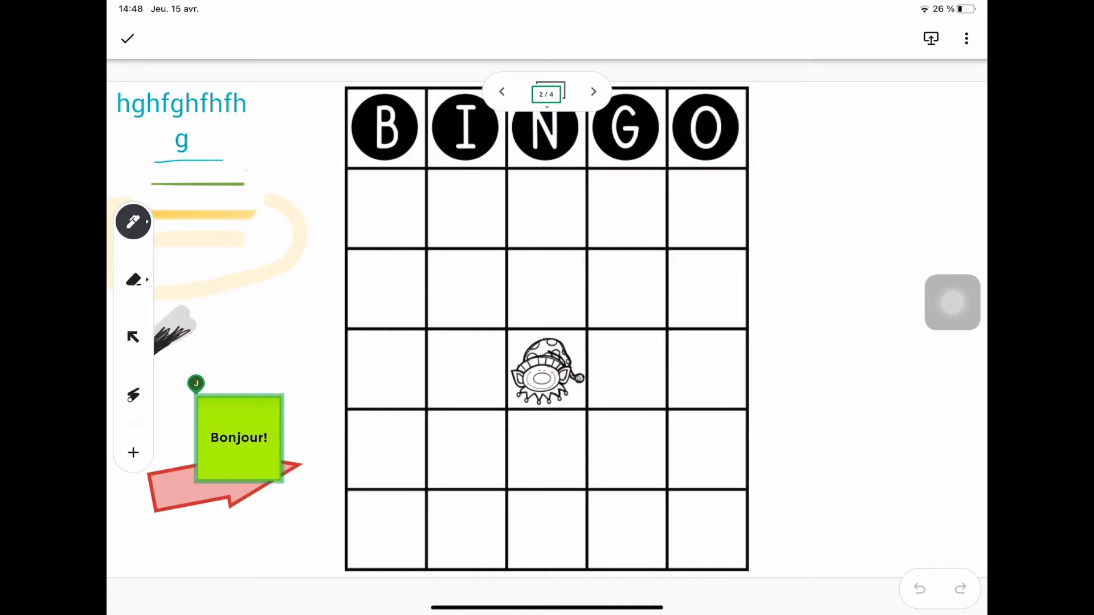
In Jamboard on the iPad, open the library of stickers and drawn templates for insertion.
{"action": "left_click_drag", "start_coordinate": [951, 302], "coordinate": [280, 580]}
{"action": "left_click", "coordinate": [133, 452]}
{"action": "left_click", "coordinate": [184, 579]}
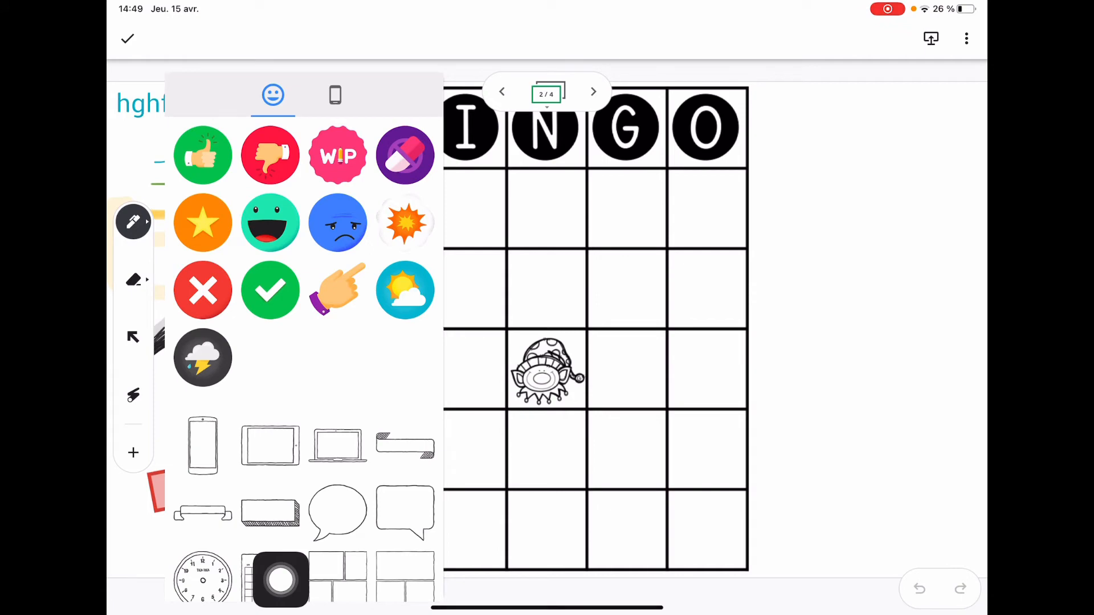
{"action": "left_click_drag", "start_coordinate": [280, 580], "coordinate": [141, 344]}
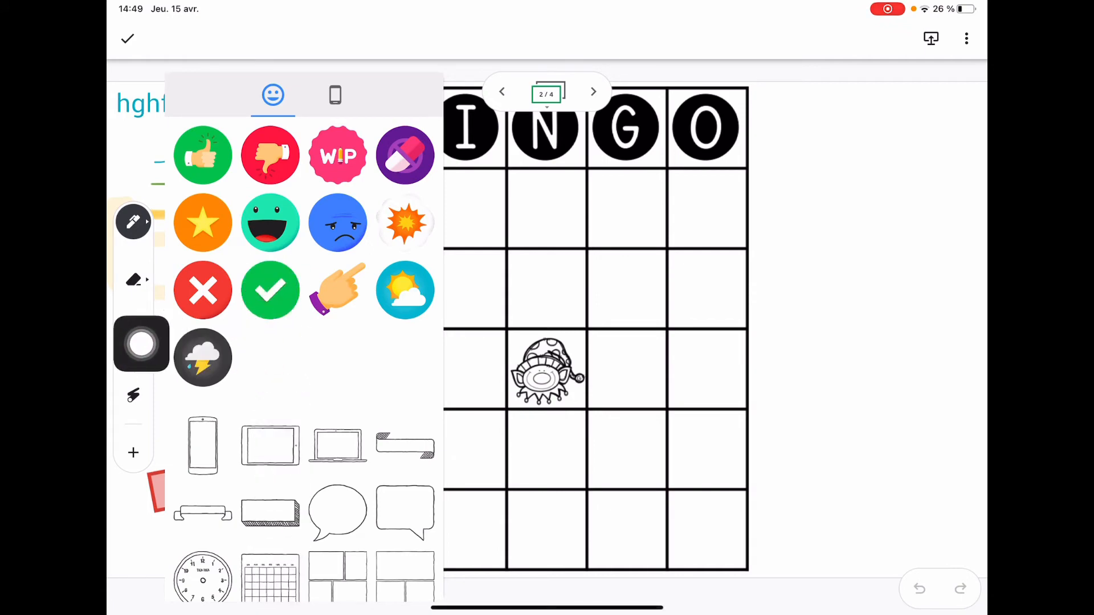
Place the green thumbs-up sticker in the blank area right of the bingo grid and browse the rest of the sticker library.
{"action": "left_click_drag", "start_coordinate": [203, 155], "coordinate": [823, 252]}
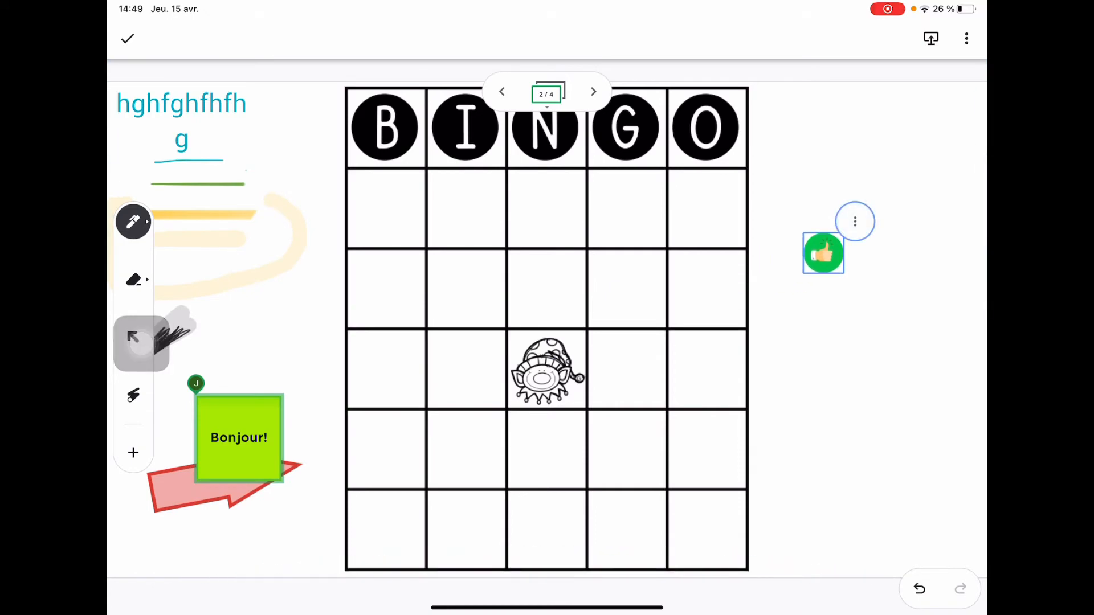
{"action": "left_click", "coordinate": [133, 452]}
{"action": "left_click", "coordinate": [182, 579]}
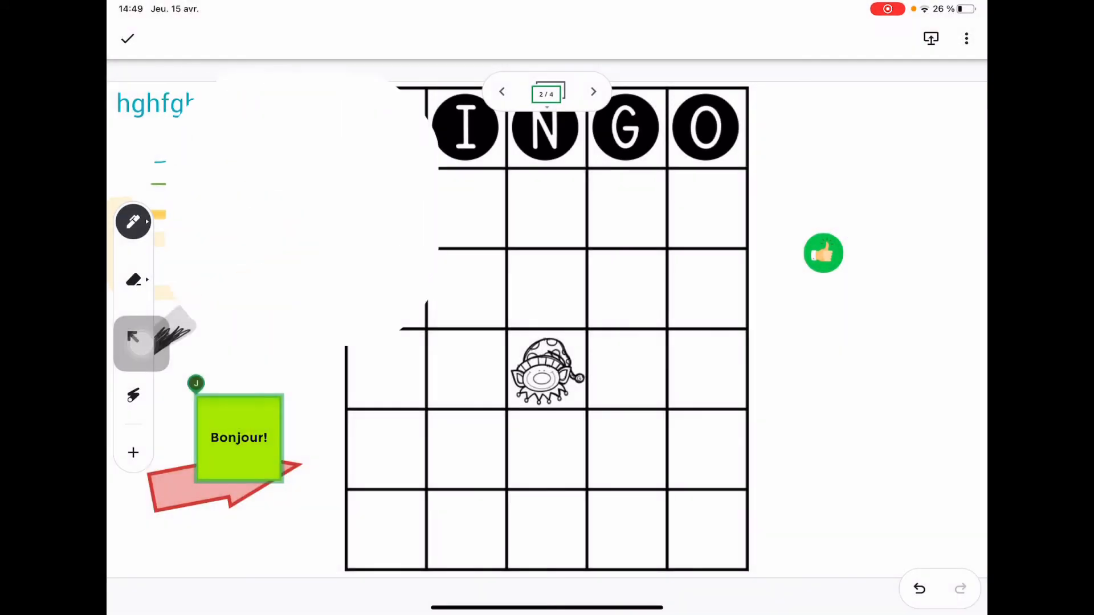
{"action": "scroll", "coordinate": [304, 342], "scroll_direction": "down", "scroll_amount": 5}
Handwrite "Bonjour" in red above the thumbs-up sticker using the assistive handwriting-to-text tool.
{"action": "mouse_move", "coordinate": [142, 344]}
{"action": "left_mouse_down"}
{"action": "mouse_move", "coordinate": [247, 490]}
{"action": "mouse_move", "coordinate": [182, 451]}
{"action": "mouse_move", "coordinate": [191, 444]}
{"action": "mouse_move", "coordinate": [340, 494]}
{"action": "mouse_move", "coordinate": [420, 490]}
{"action": "mouse_move", "coordinate": [342, 523]}
{"action": "mouse_move", "coordinate": [351, 537]}
{"action": "mouse_move", "coordinate": [315, 547]}
{"action": "mouse_move", "coordinate": [294, 446]}
{"action": "mouse_move", "coordinate": [283, 510]}
{"action": "mouse_move", "coordinate": [205, 540]}
{"action": "mouse_move", "coordinate": [143, 537]}
{"action": "mouse_move", "coordinate": [152, 465]}
{"action": "mouse_move", "coordinate": [140, 269]}
{"action": "mouse_move", "coordinate": [158, 354]}
{"action": "mouse_move", "coordinate": [190, 392]}
{"action": "mouse_move", "coordinate": [320, 407]}
{"action": "mouse_move", "coordinate": [239, 398]}
{"action": "mouse_move", "coordinate": [344, 386]}
{"action": "mouse_move", "coordinate": [142, 376]}
{"action": "mouse_move", "coordinate": [161, 429]}
{"action": "mouse_move", "coordinate": [217, 456]}
{"action": "mouse_move", "coordinate": [305, 444]}
{"action": "mouse_move", "coordinate": [178, 454]}
{"action": "left_mouse_up"}
{"action": "left_click", "coordinate": [133, 222]}
{"action": "left_click", "coordinate": [358, 363]}
{"action": "left_click", "coordinate": [180, 410]}
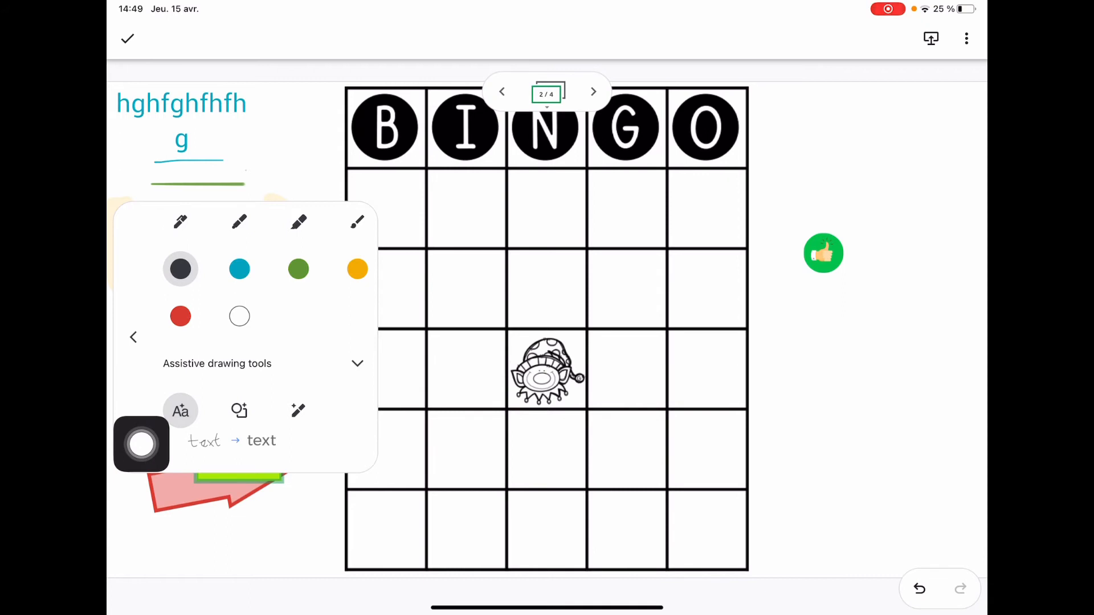
{"action": "left_click", "coordinate": [180, 316]}
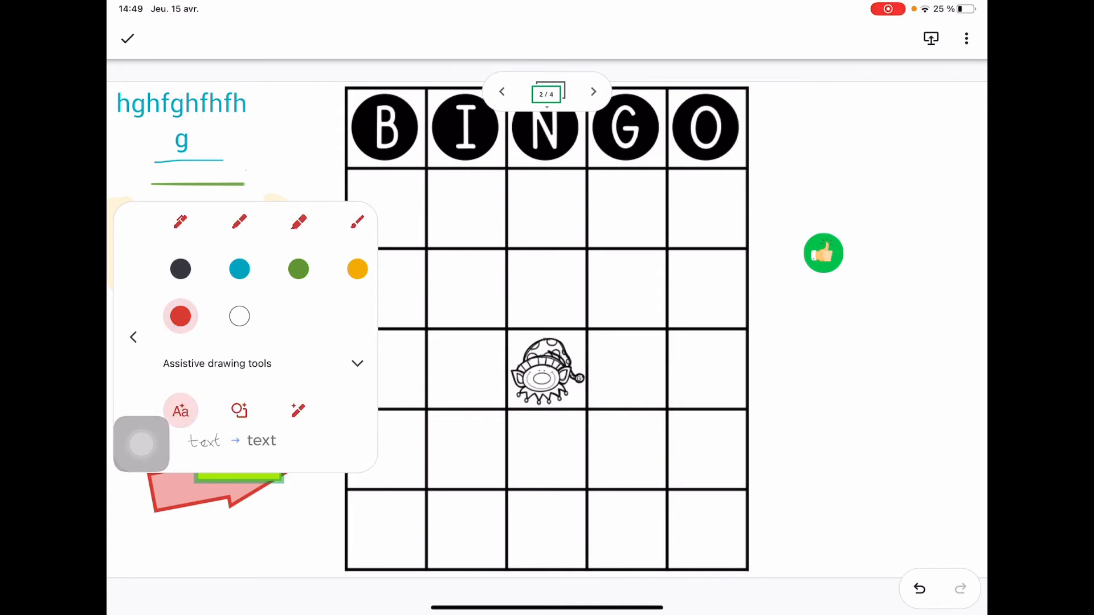
{"action": "left_click_drag", "start_coordinate": [142, 444], "coordinate": [182, 488]}
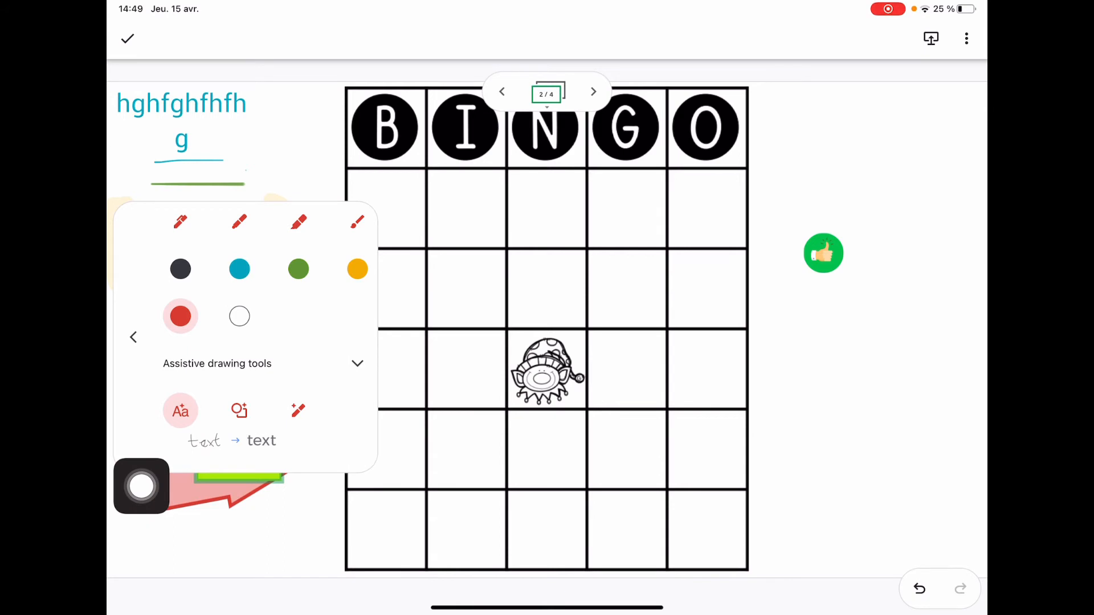
{"action": "left_click", "coordinate": [134, 338]}
{"action": "left_click_drag", "start_coordinate": [771, 155], "coordinate": [770, 209]}
{"action": "left_click_drag", "start_coordinate": [806, 171], "coordinate": [816, 171]}
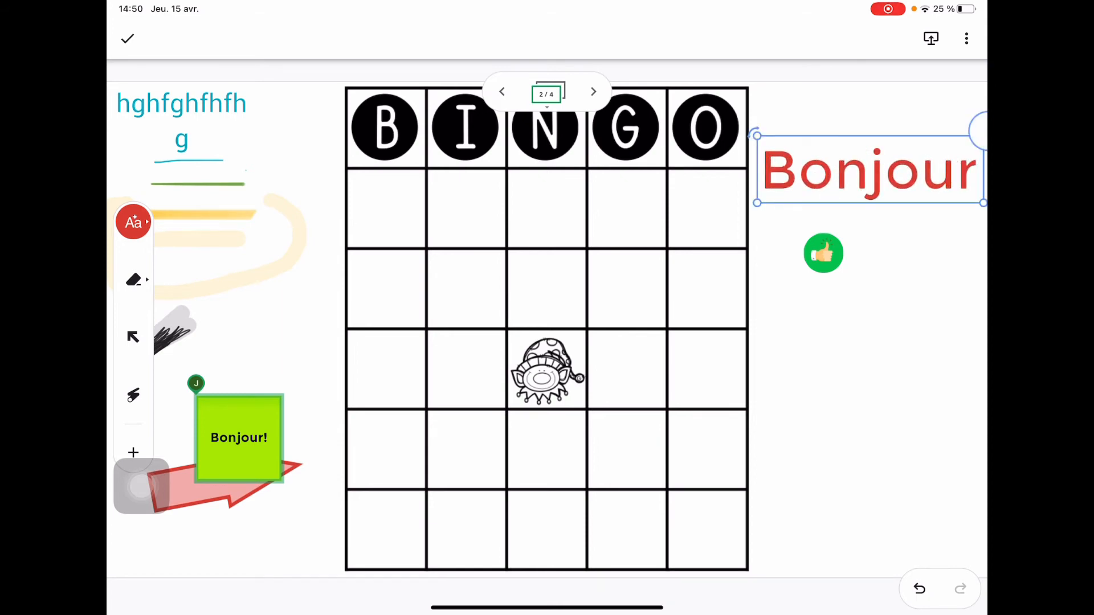
Draw a red circle below the thumbs-up sticker using the assistive shape recognition tool.
{"action": "left_click", "coordinate": [134, 221]}
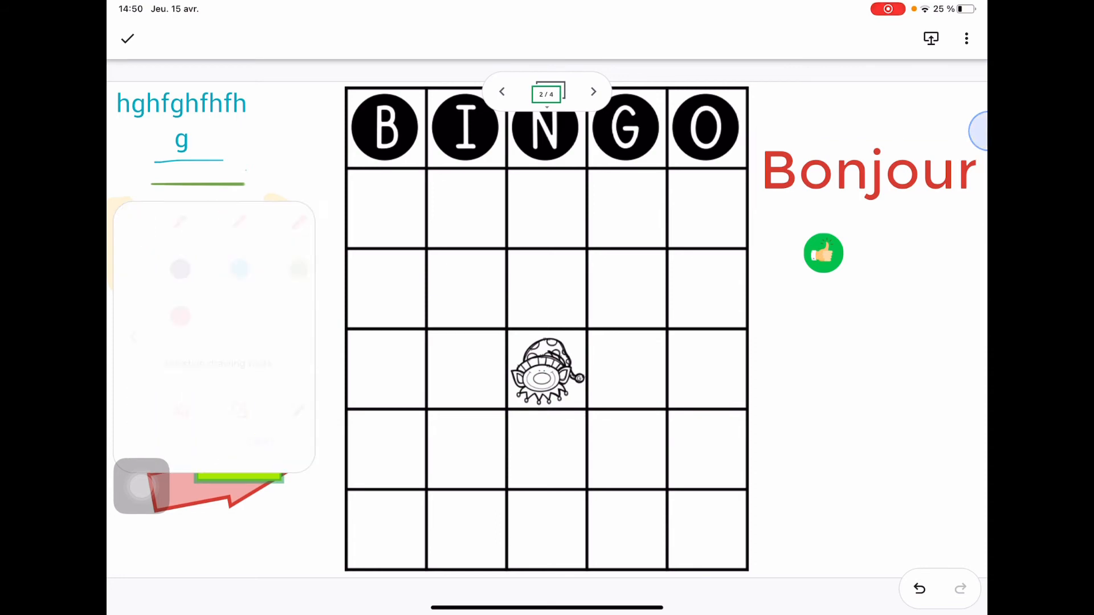
{"action": "left_click_drag", "start_coordinate": [141, 485], "coordinate": [141, 454]}
{"action": "left_click", "coordinate": [239, 411]}
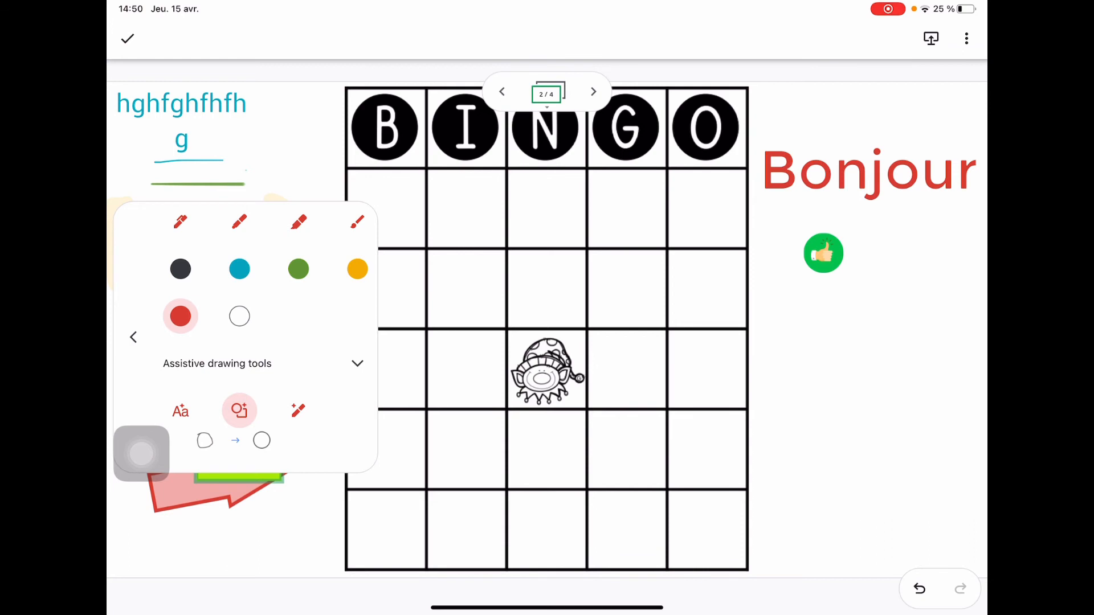
{"action": "left_click", "coordinate": [133, 337]}
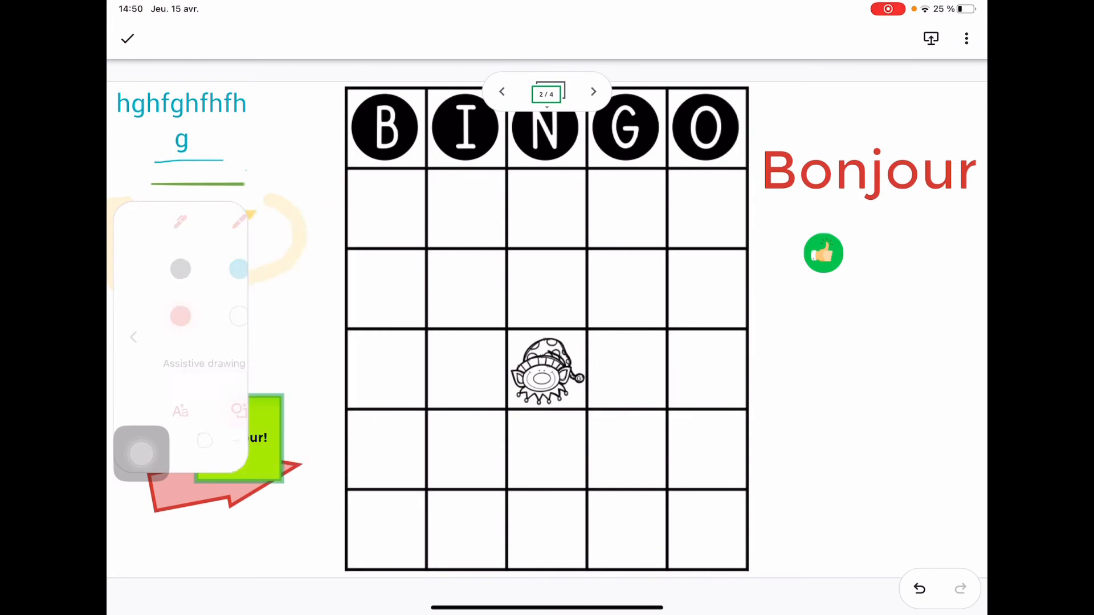
{"action": "mouse_move", "coordinate": [831, 306]}
{"action": "left_mouse_down"}
{"action": "mouse_move", "coordinate": [793, 317]}
{"action": "mouse_move", "coordinate": [830, 304]}
{"action": "left_mouse_up"}
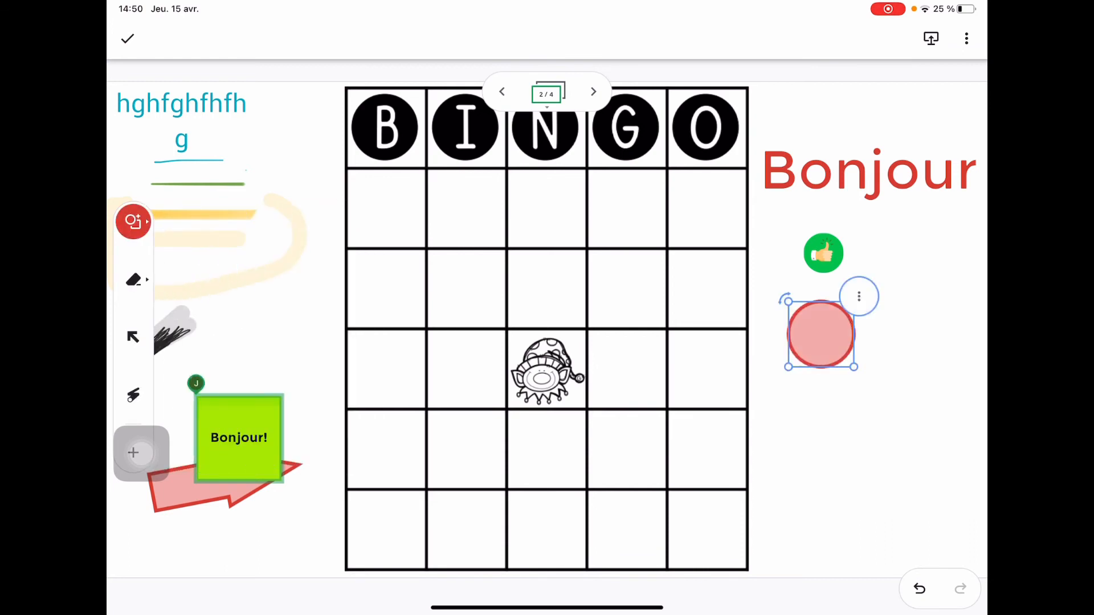
Doodle a red fir tree below the circle with AutoDraw and replace it with the third suggested tree.
{"action": "left_click", "coordinate": [133, 222]}
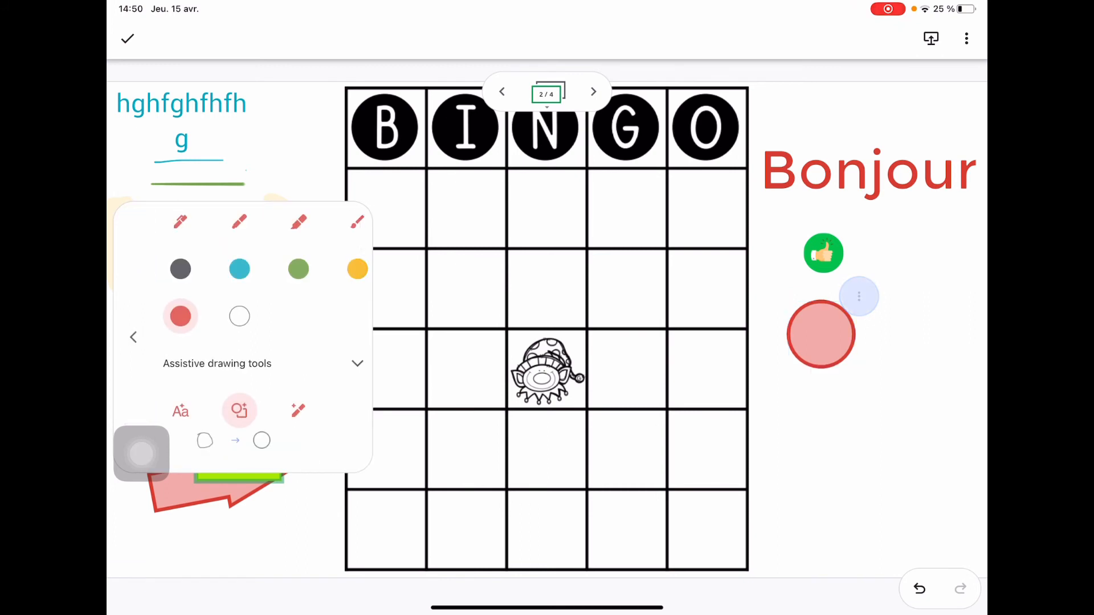
{"action": "left_click", "coordinate": [298, 410]}
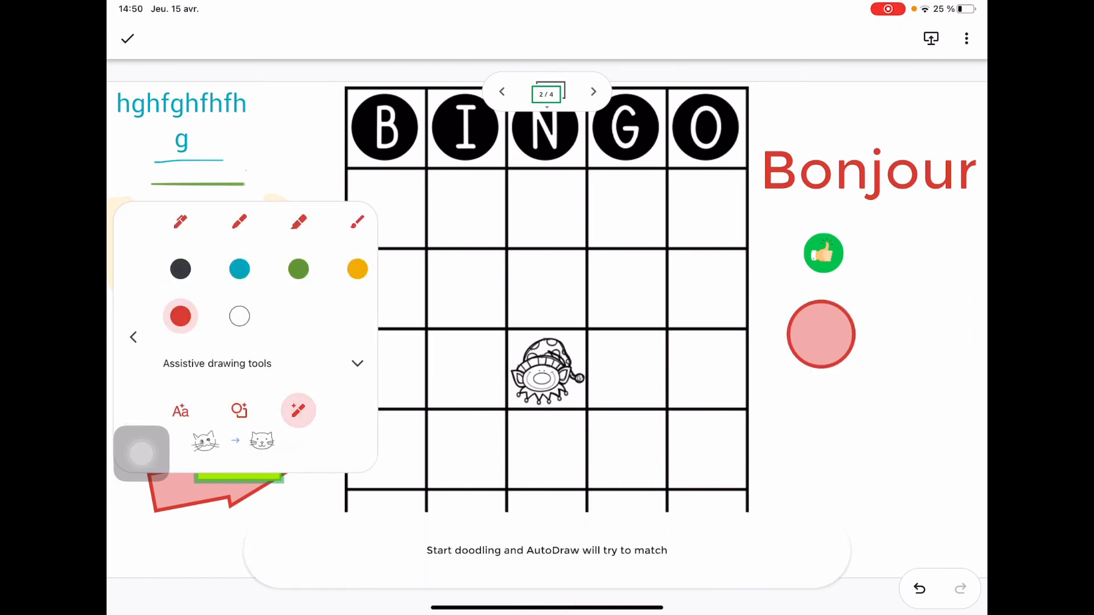
{"action": "left_click_drag", "start_coordinate": [141, 453], "coordinate": [142, 482]}
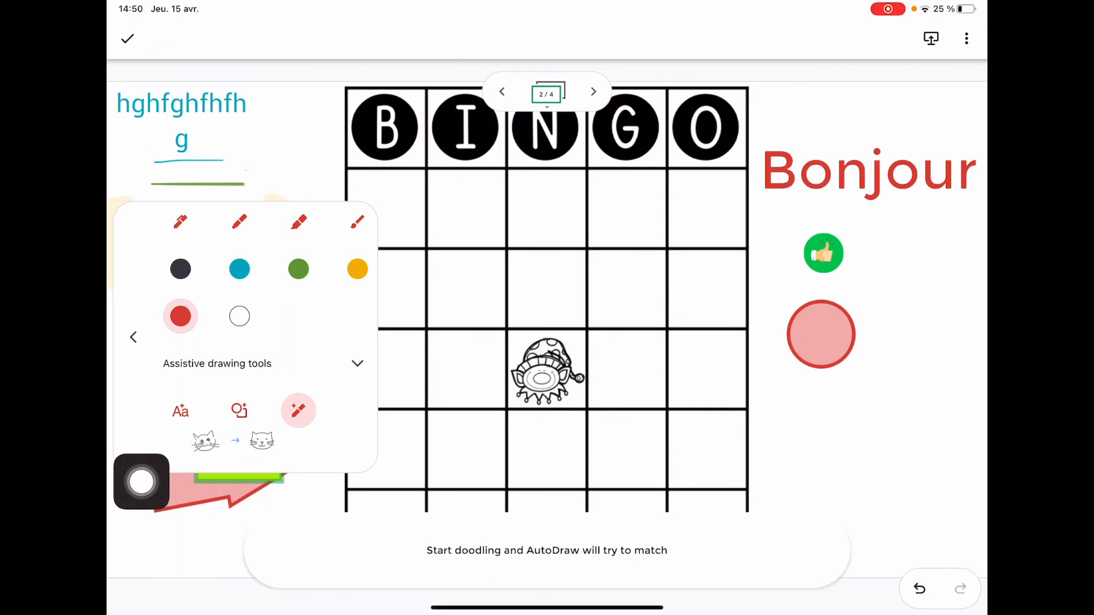
{"action": "mouse_move", "coordinate": [899, 353]}
{"action": "left_mouse_down"}
{"action": "mouse_move", "coordinate": [888, 411]}
{"action": "mouse_move", "coordinate": [846, 473]}
{"action": "mouse_move", "coordinate": [967, 513]}
{"action": "mouse_move", "coordinate": [962, 458]}
{"action": "mouse_move", "coordinate": [899, 354]}
{"action": "left_mouse_up"}
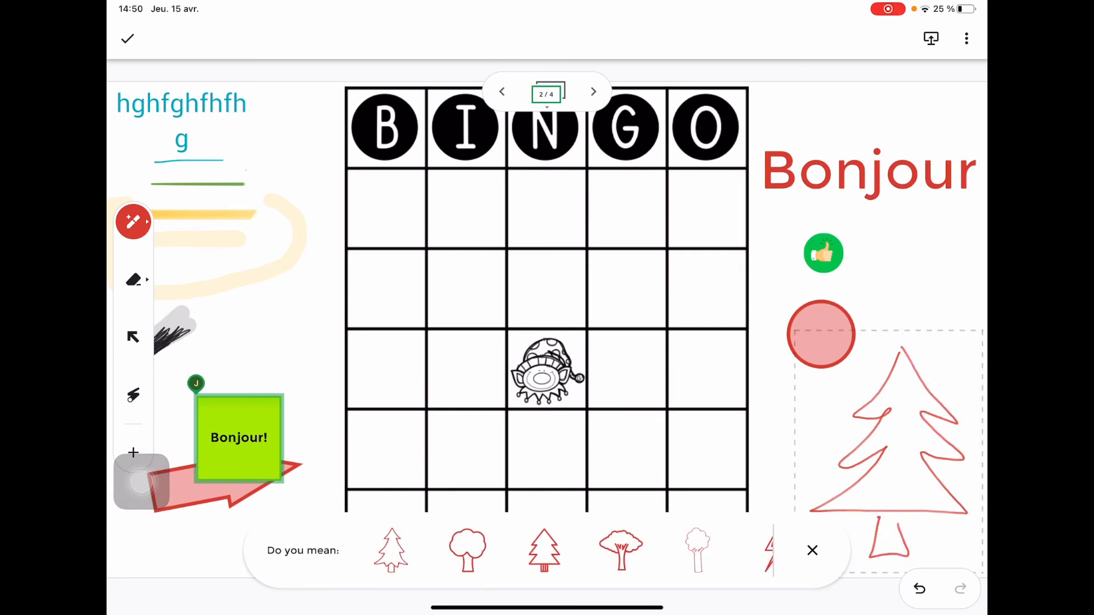
{"action": "left_click", "coordinate": [544, 549]}
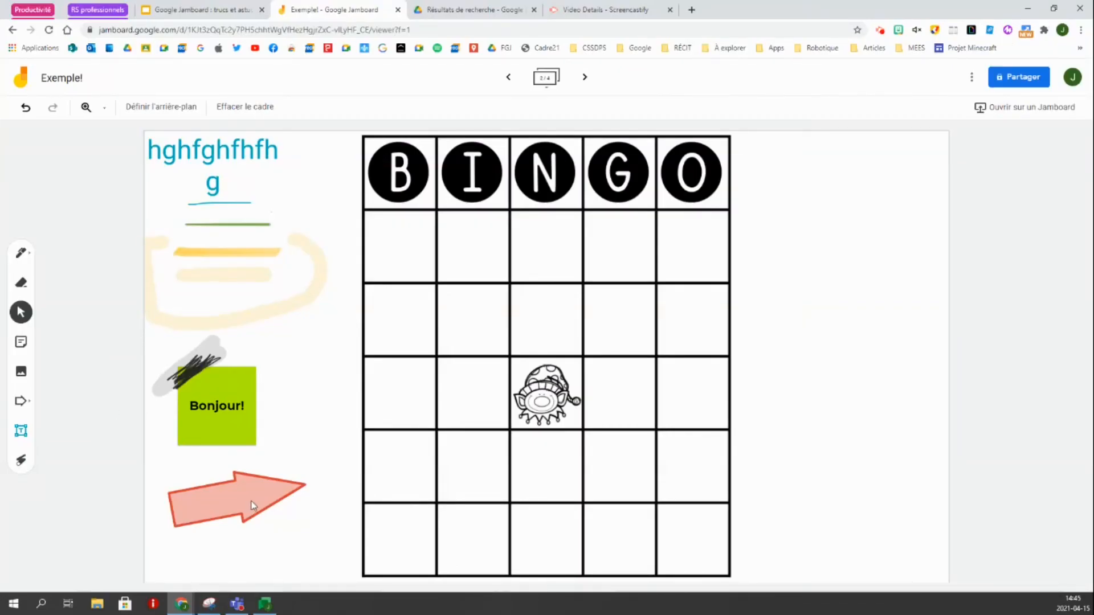
In Jamboard in the web browser, shift the red arrow slightly right and move the "Bonjour!" note right, clear of the black scribble.
{"action": "mouse_move", "coordinate": [252, 505]}
{"action": "left_mouse_down"}
{"action": "mouse_move", "coordinate": [280, 497]}
{"action": "mouse_move", "coordinate": [266, 500]}
{"action": "left_mouse_up"}
{"action": "left_click_drag", "start_coordinate": [252, 423], "coordinate": [301, 416]}
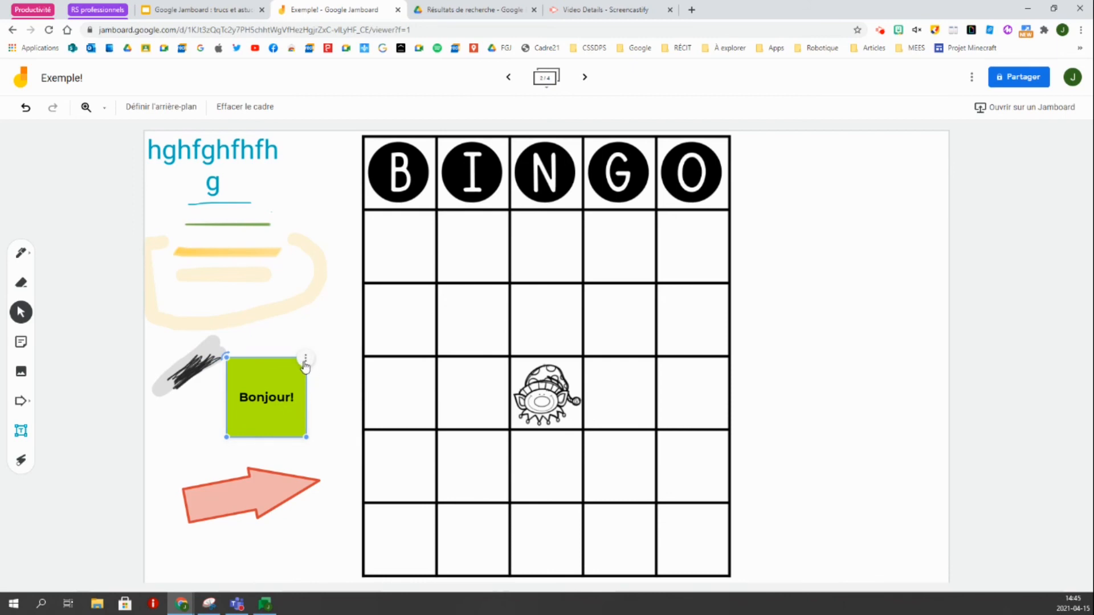
Duplicate the green "Bonjour!" note and delete the copy.
{"action": "left_click", "coordinate": [307, 360]}
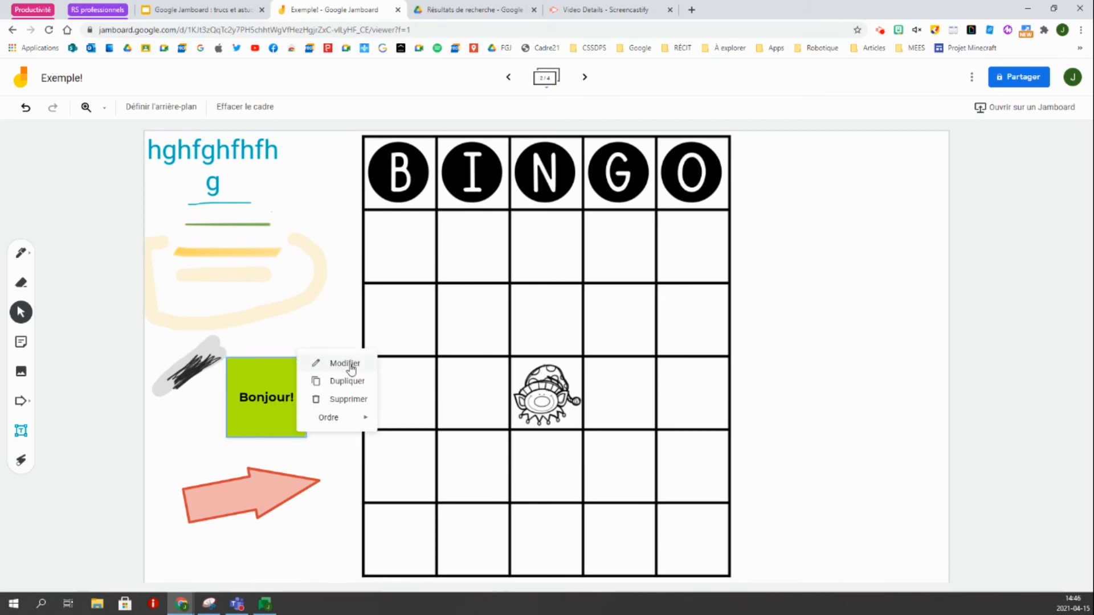
{"action": "left_click", "coordinate": [345, 381]}
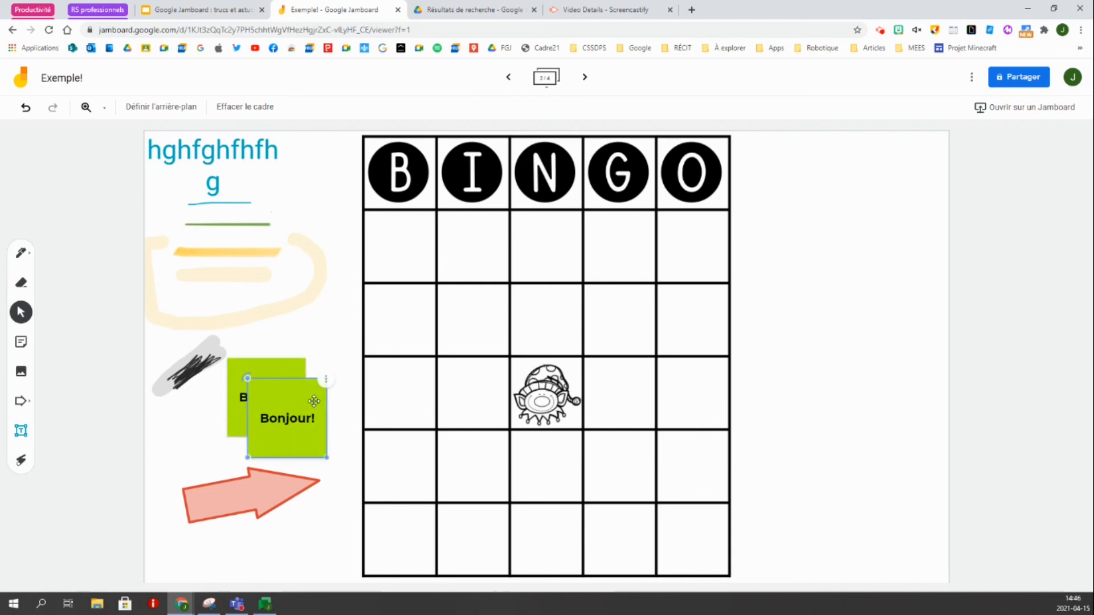
{"action": "left_click", "coordinate": [327, 381]}
{"action": "left_click", "coordinate": [354, 418]}
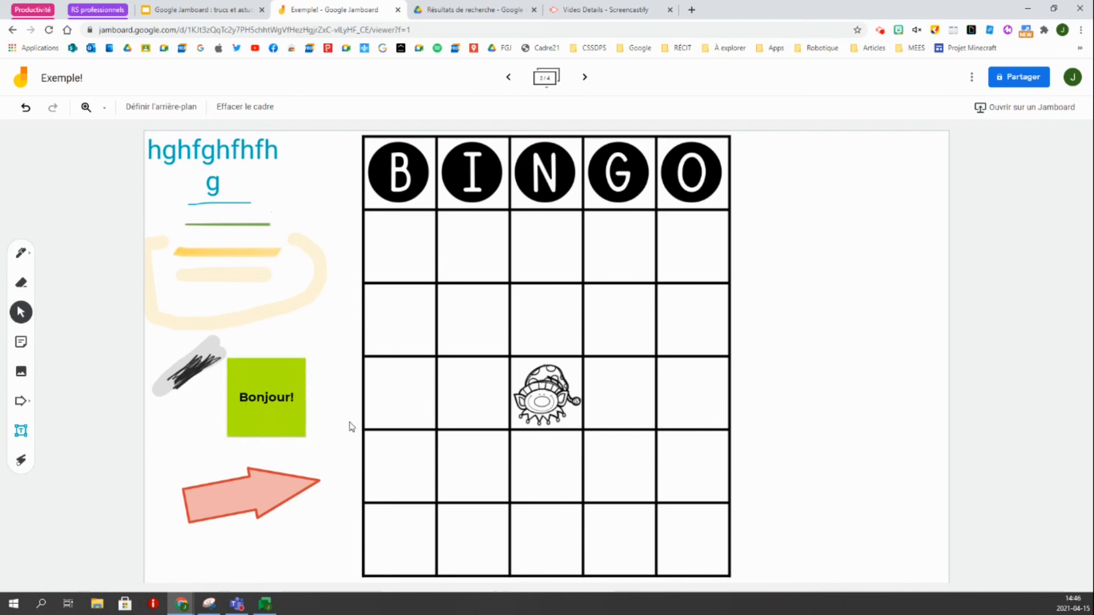
Move the "Bonjour!" note down so it overlaps the red arrow and bring it forward one level.
{"action": "left_click", "coordinate": [306, 361]}
{"action": "mouse_move", "coordinate": [335, 420]}
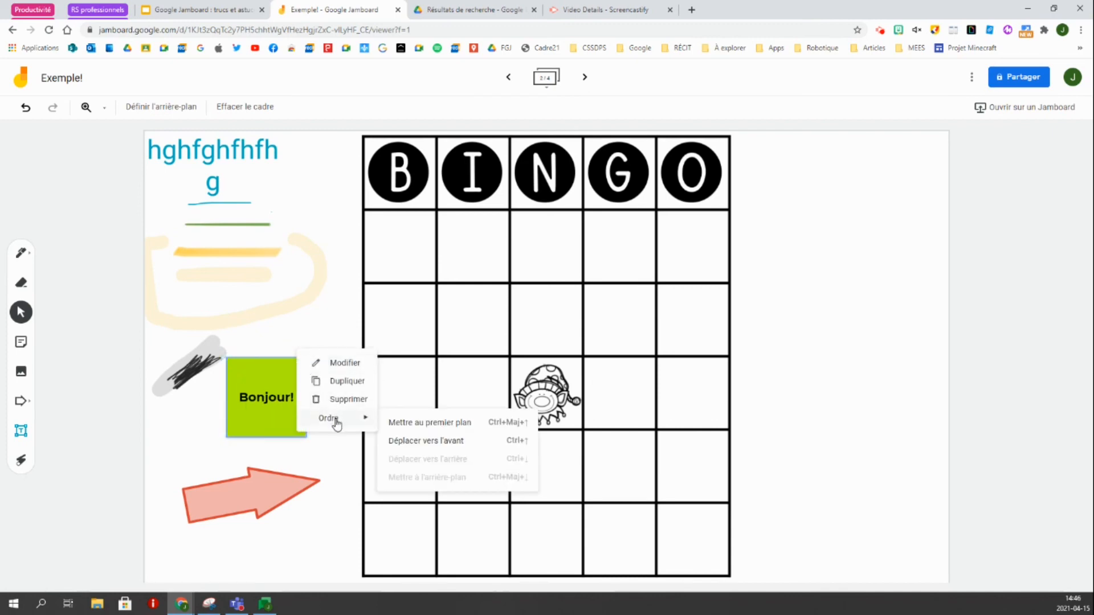
{"action": "left_click_drag", "start_coordinate": [261, 406], "coordinate": [258, 458]}
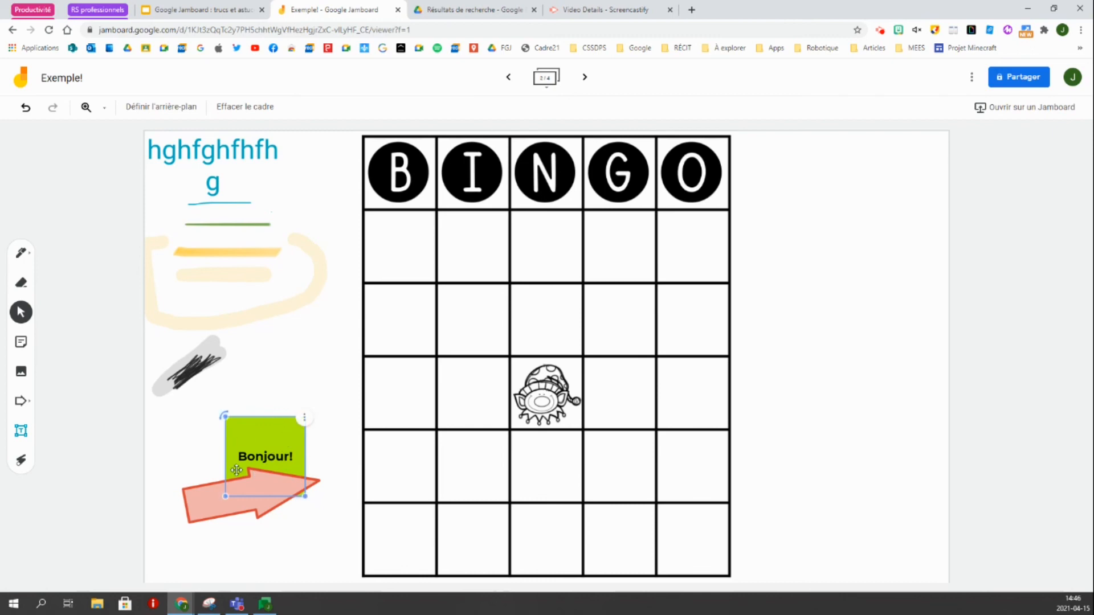
{"action": "left_click", "coordinate": [305, 417]}
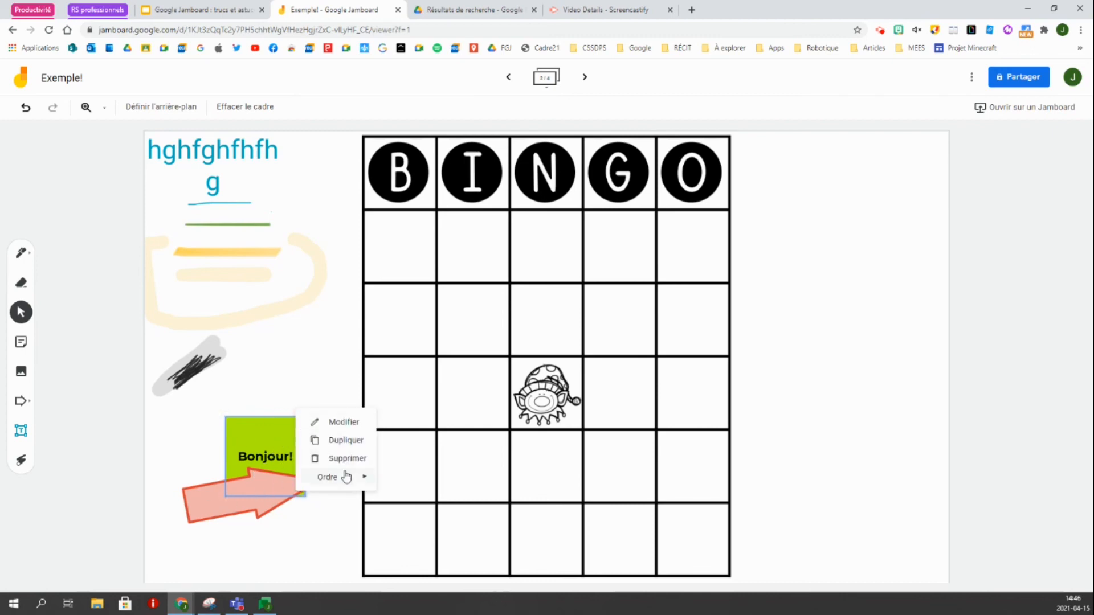
{"action": "mouse_move", "coordinate": [346, 477]}
{"action": "left_click", "coordinate": [450, 500]}
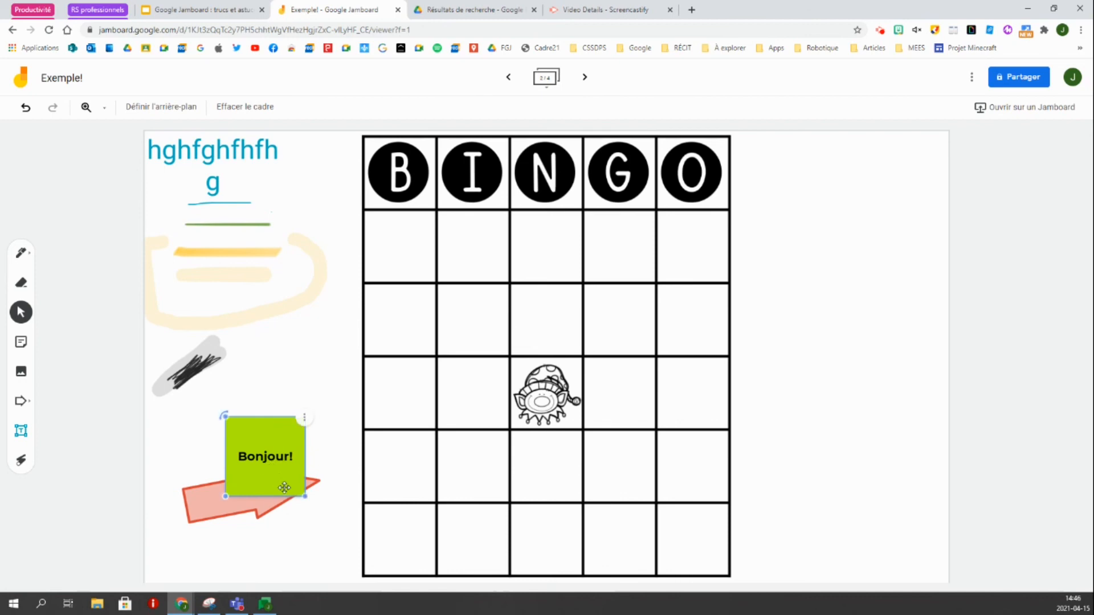
Open the stacking order options of the "Bonjour!" note overlapping the arrow.
{"action": "left_click", "coordinate": [305, 420]}
{"action": "mouse_move", "coordinate": [347, 478]}
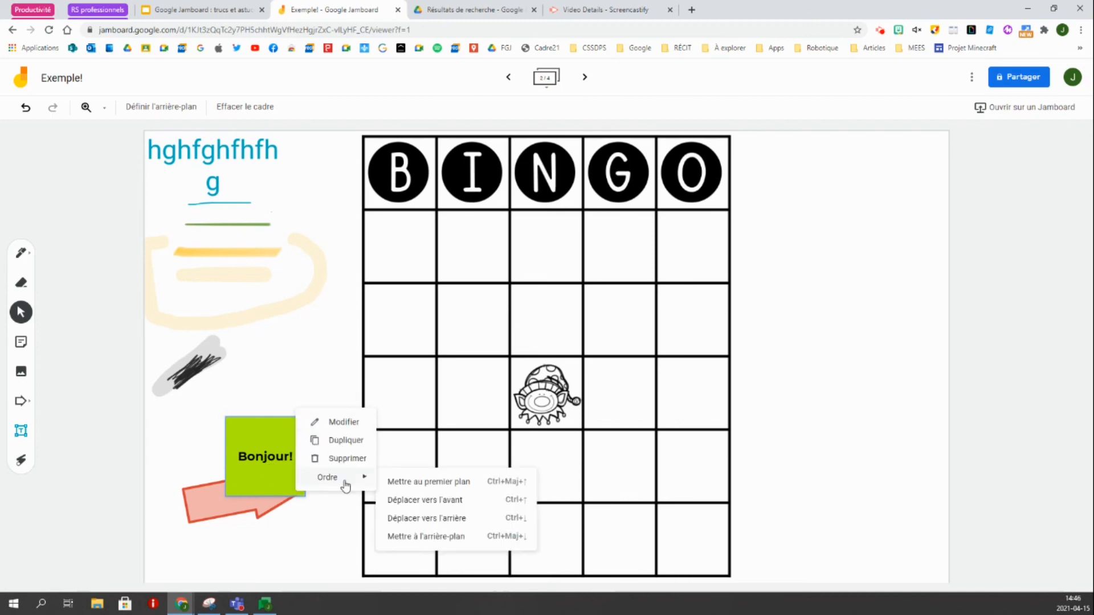